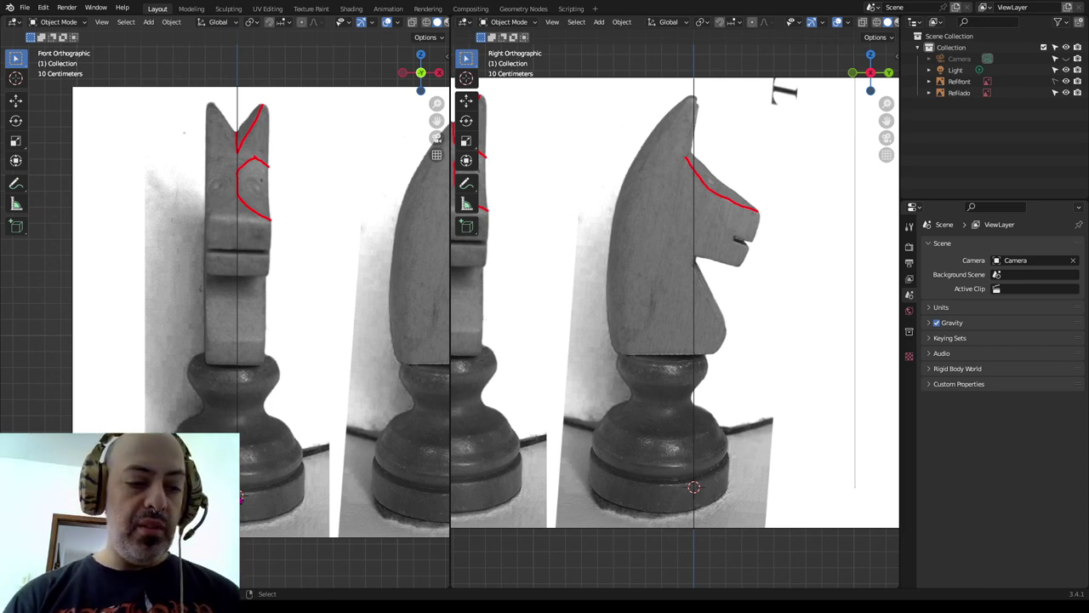
Add a new Cube mesh over the knight references and enter Edit Mode on it
key("shift+a")
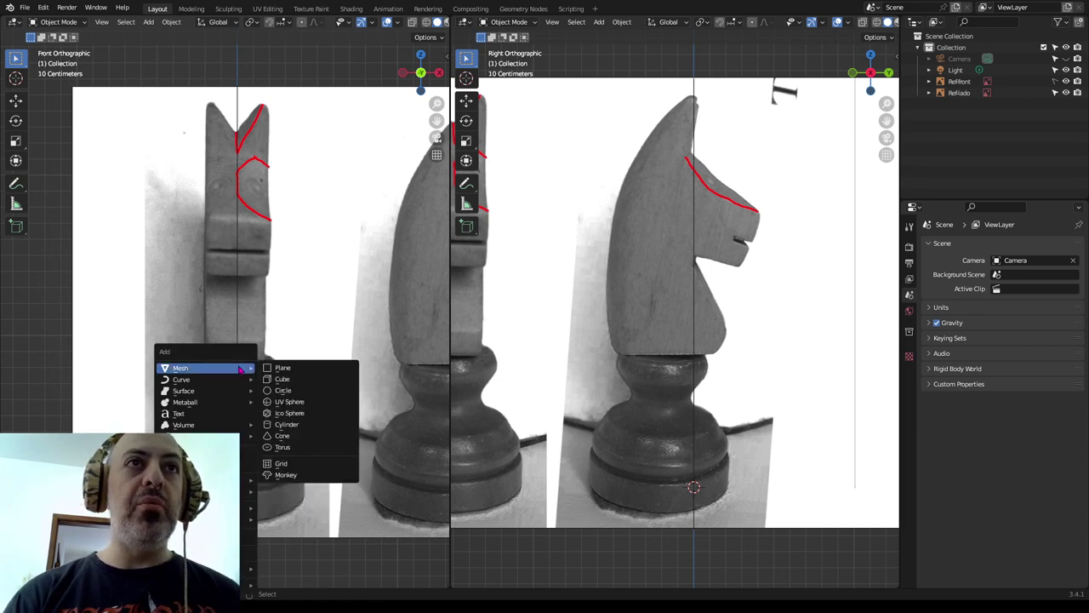
left_click(283, 379)
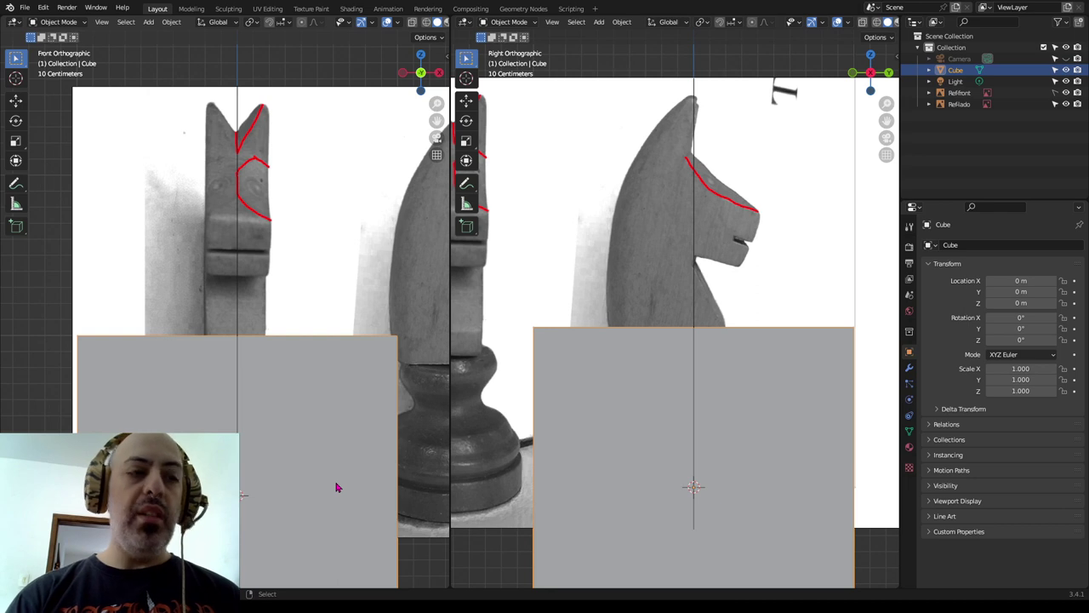
key("Tab")
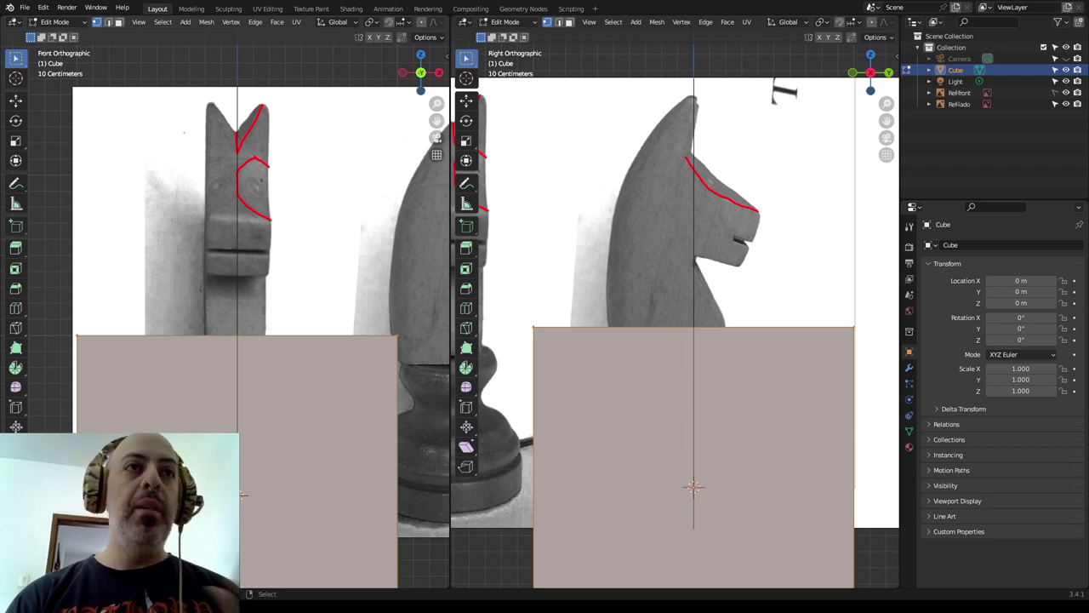
Shrink the cube and raise it so it covers the knight's head in both views
key("s")
left_click(295, 508)
key("g")
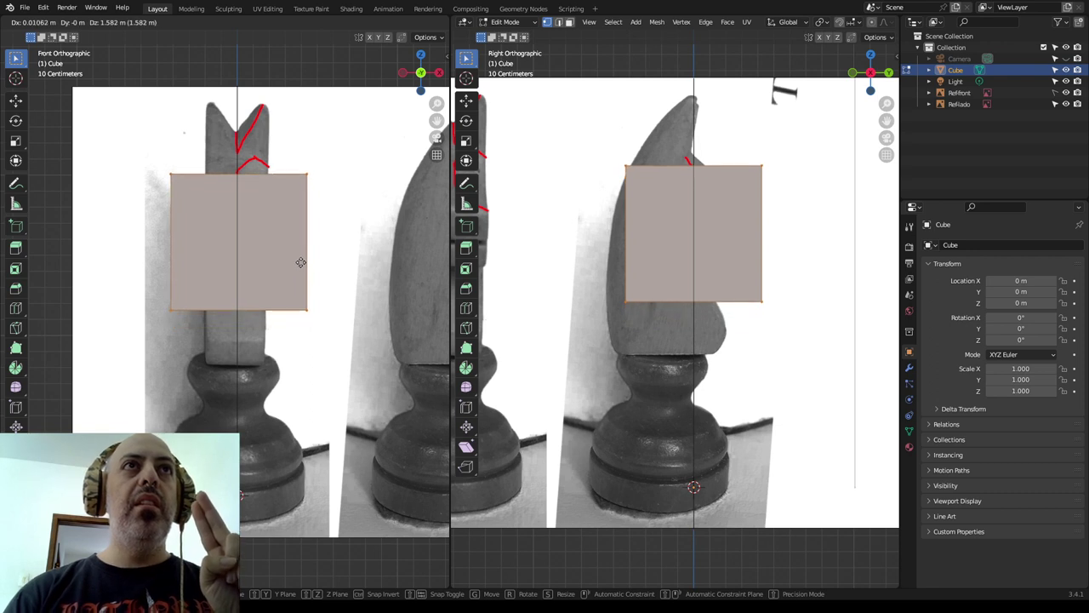
left_click(300, 262)
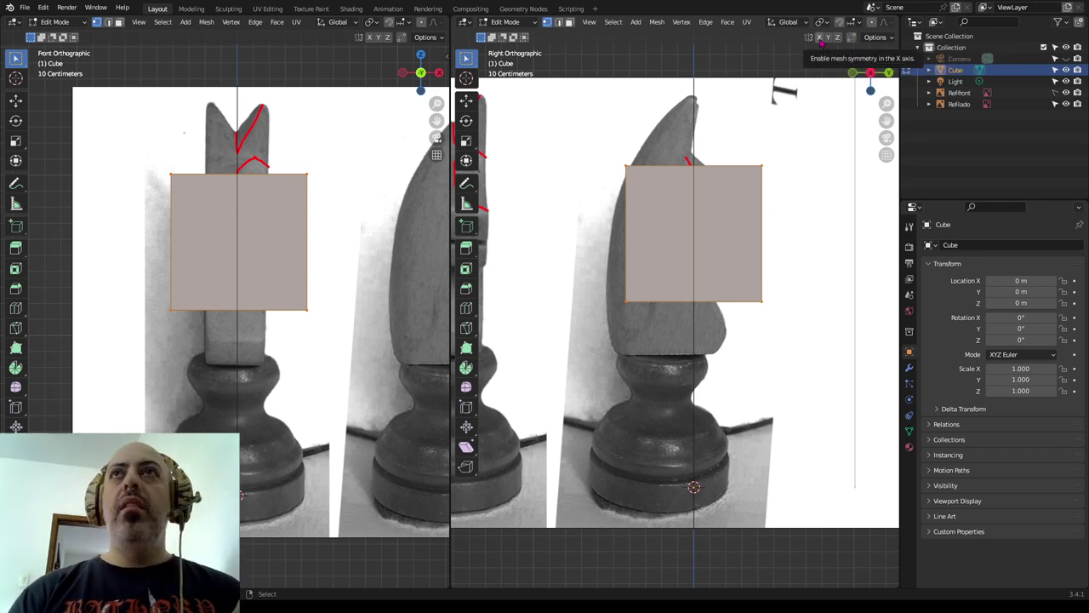
Turn on X mesh symmetry and test-move a corner vertex, cancelling each move
left_click(820, 39)
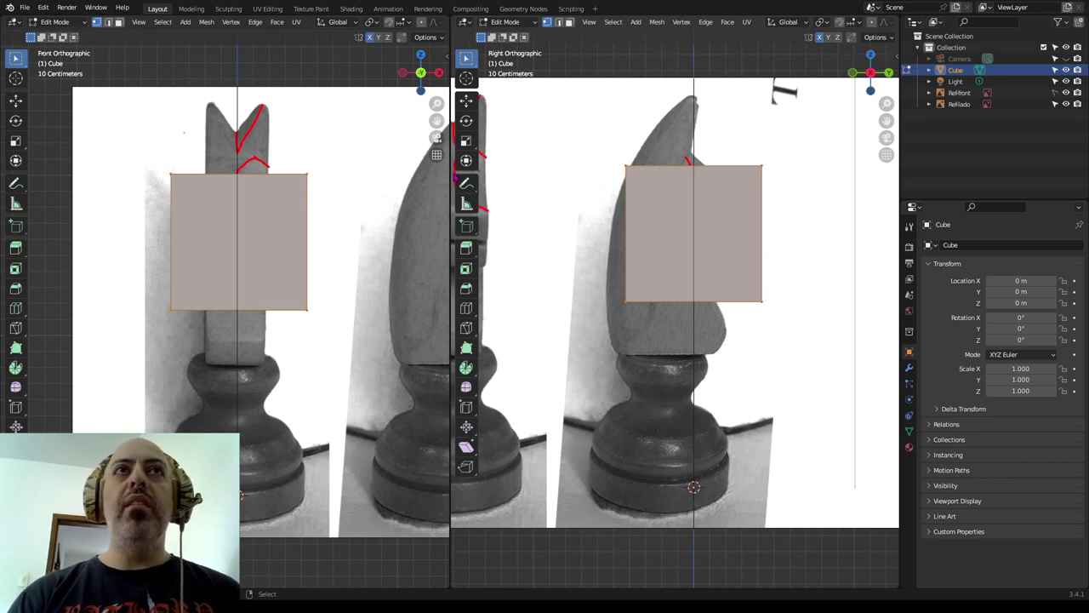
left_click(308, 177)
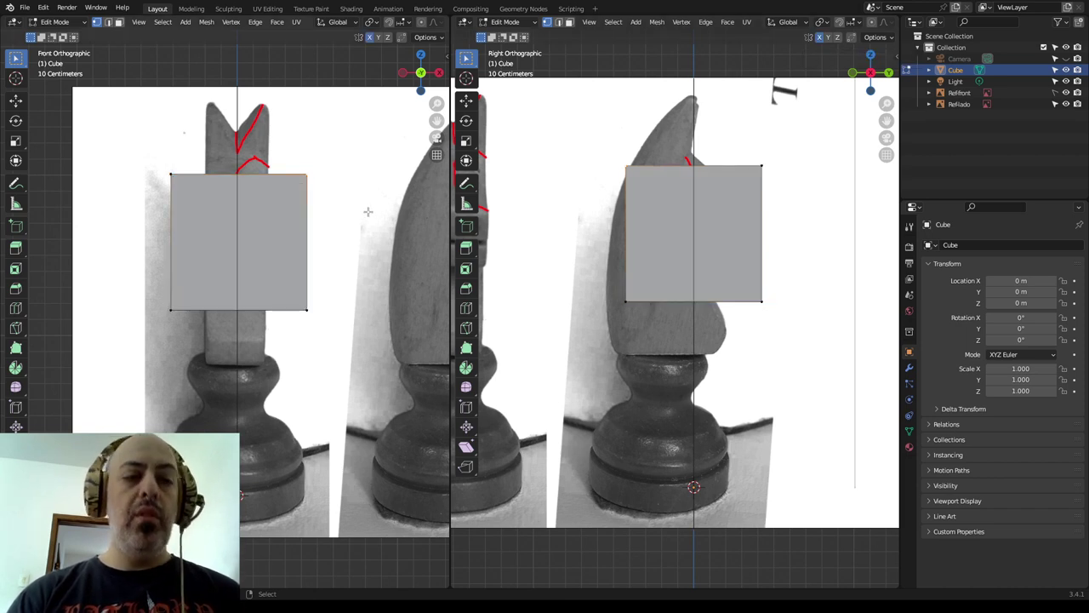
key("g")
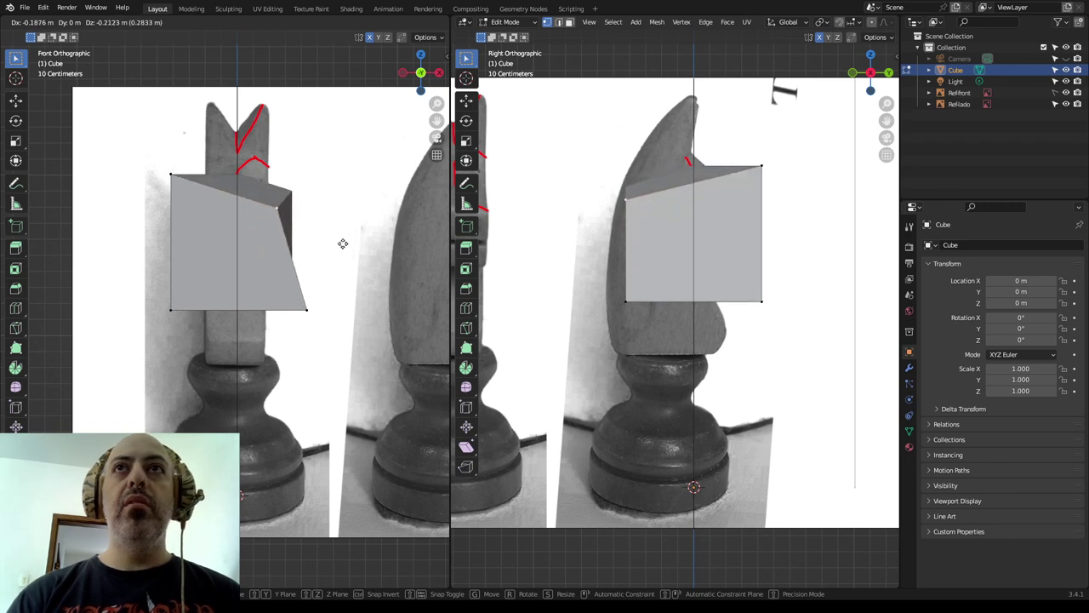
key("Escape")
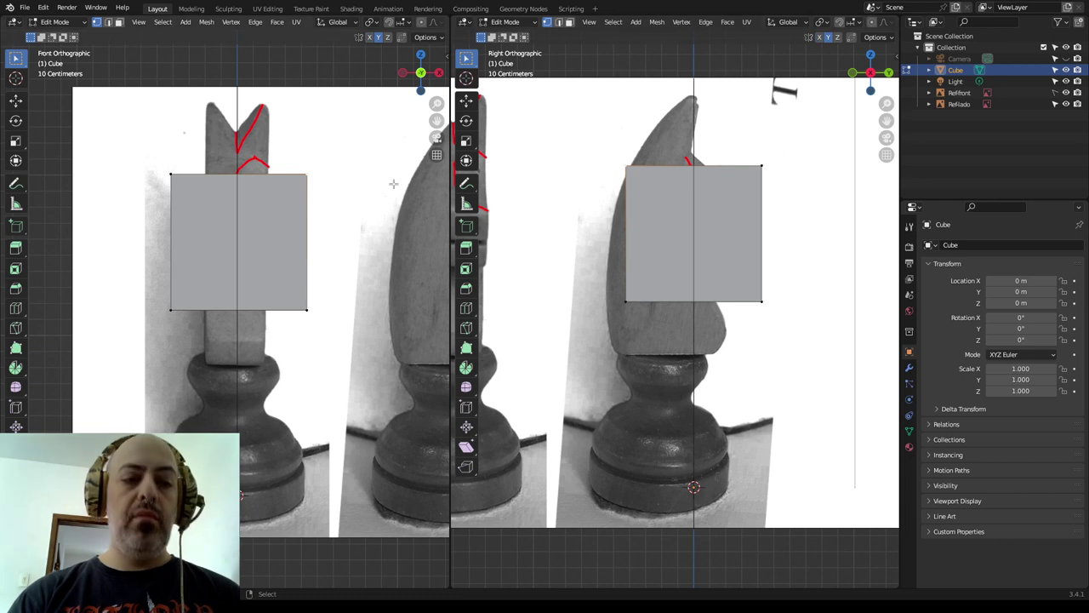
key("g")
key("Escape")
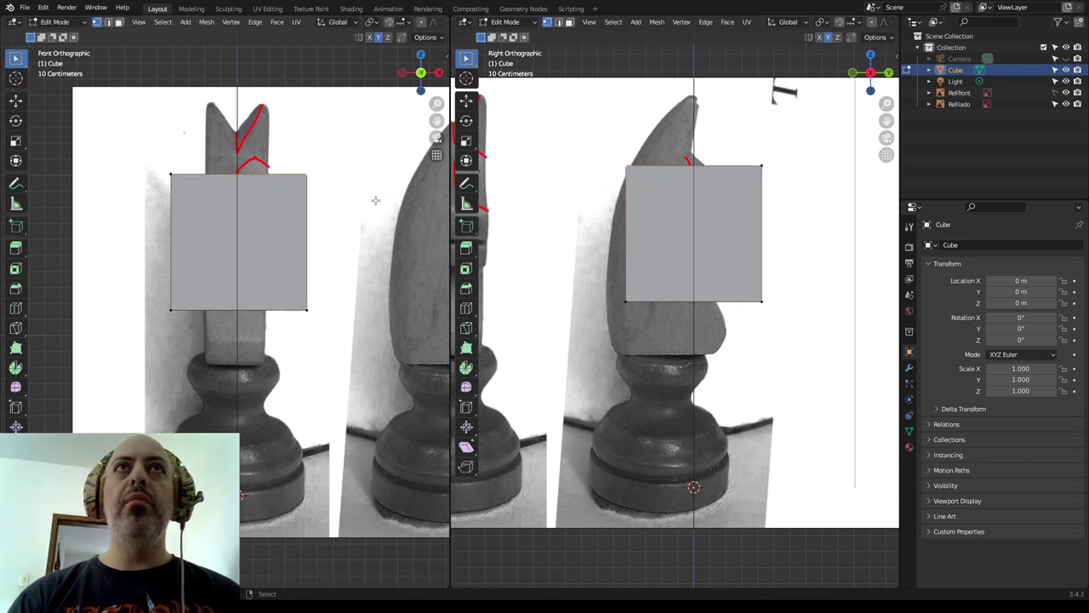
scroll(376, 200, "down", 1)
scroll(366, 199, "up", 1)
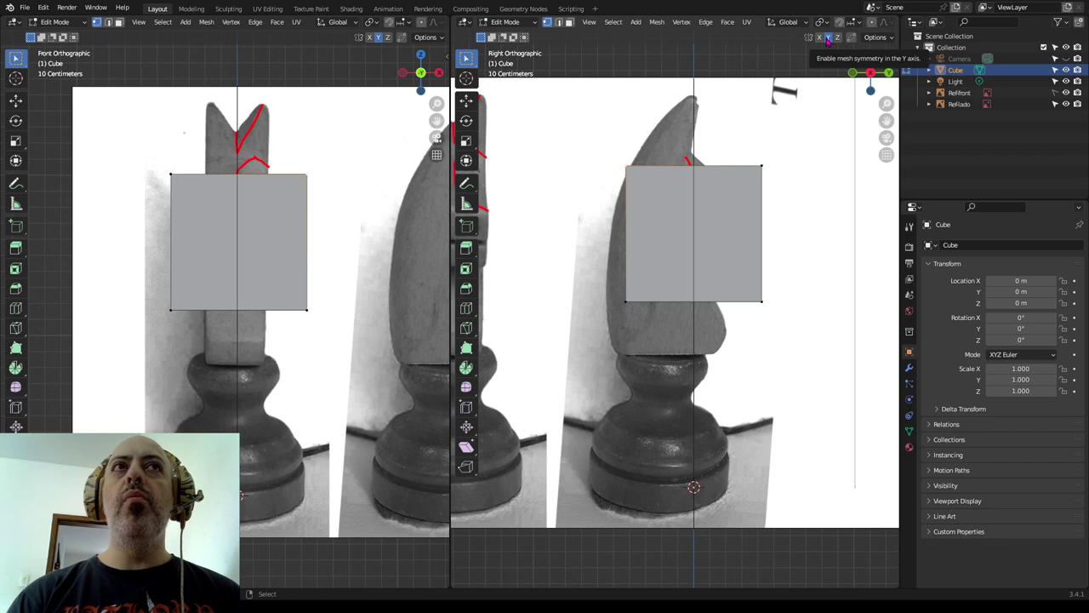
Test-move the whole mesh, undo it back into place, and leave Edit Mode
key("a")
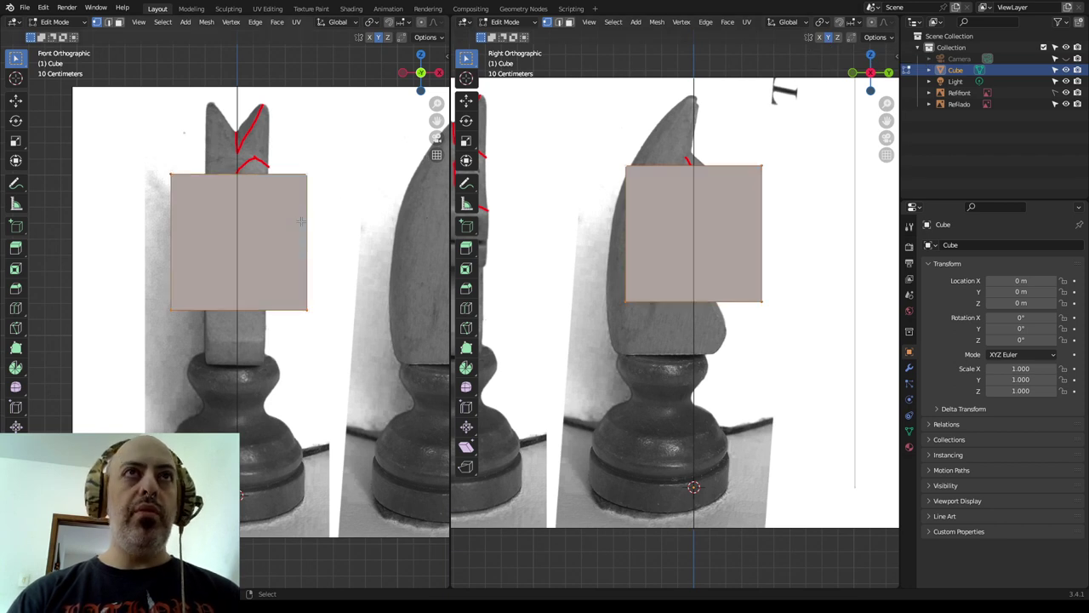
key("g")
right_click(359, 199)
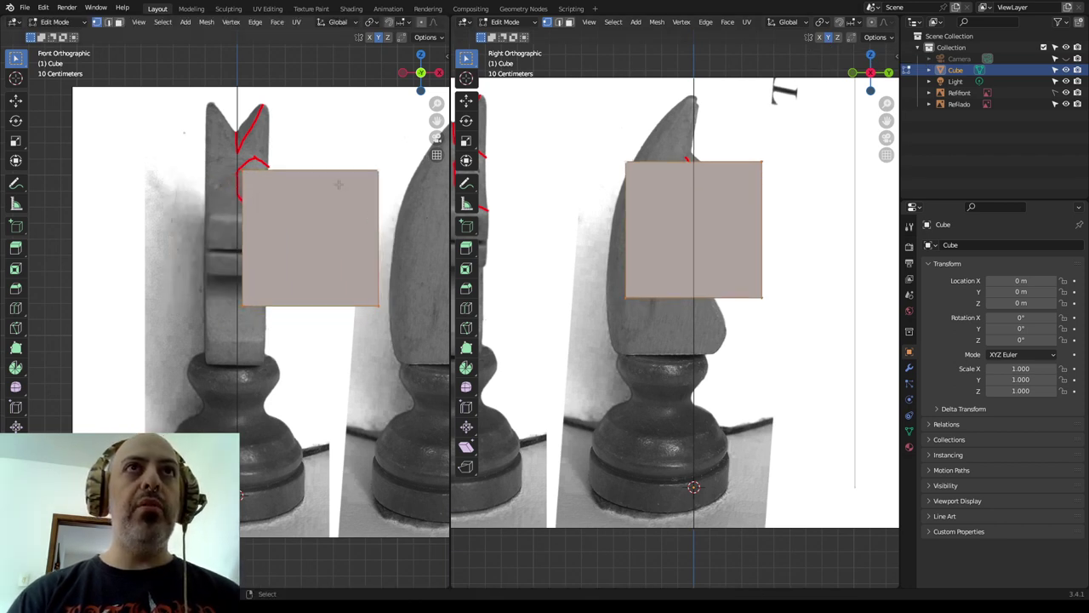
key("ctrl+z")
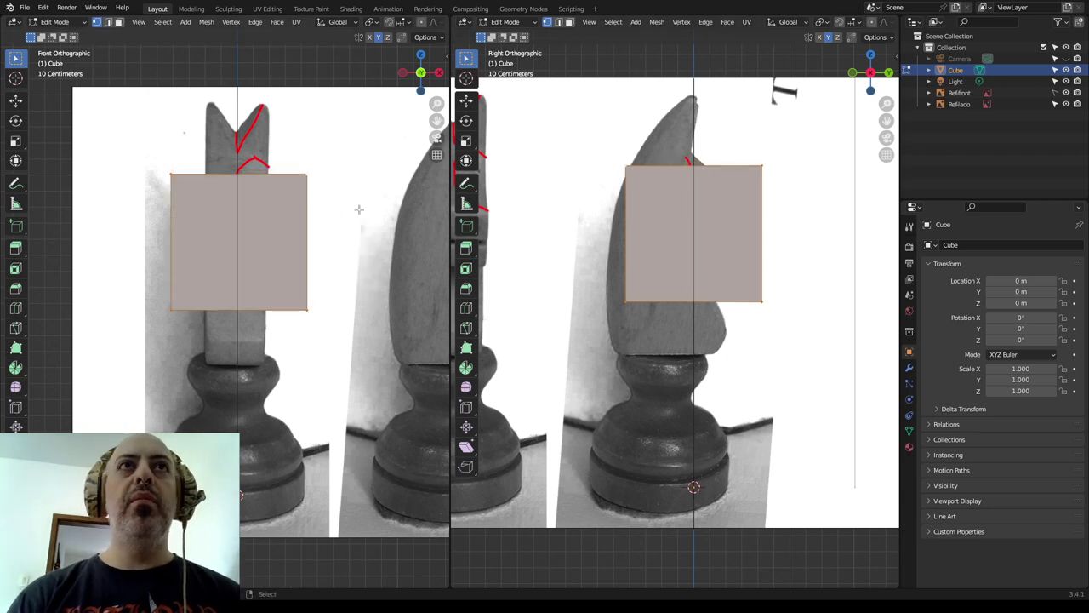
key("Tab")
key("Tab")
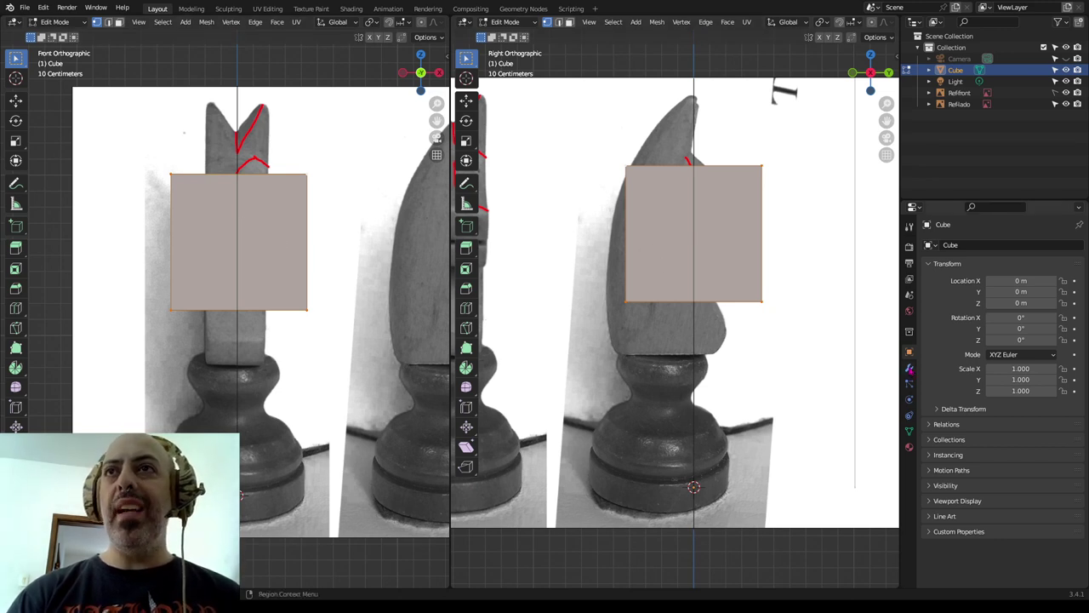
Add a Mirror modifier to the cube and shift it right of the centre line
left_click(909, 367)
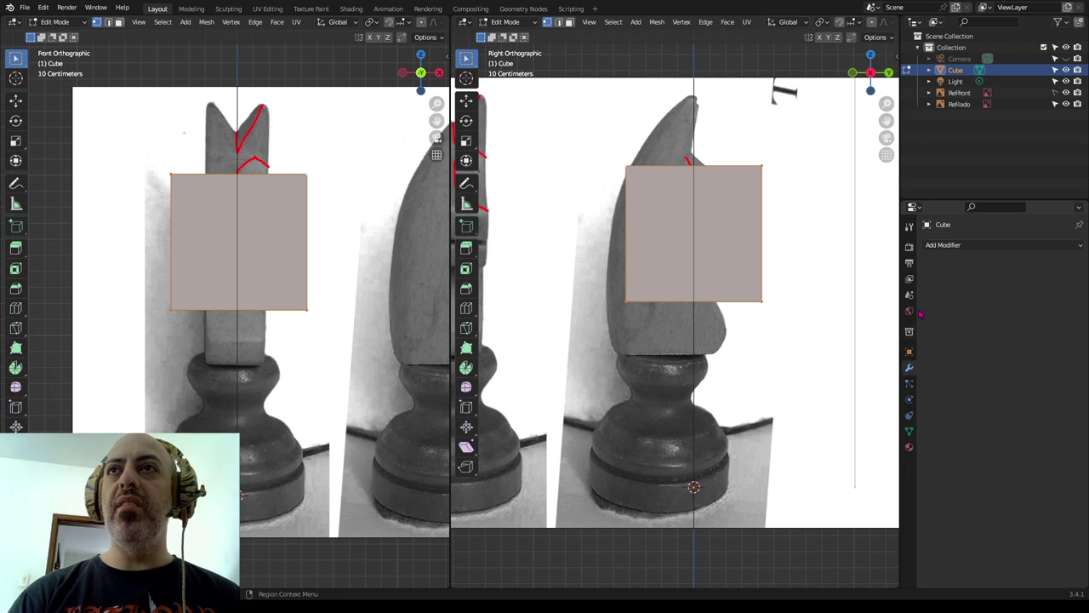
left_click(943, 245)
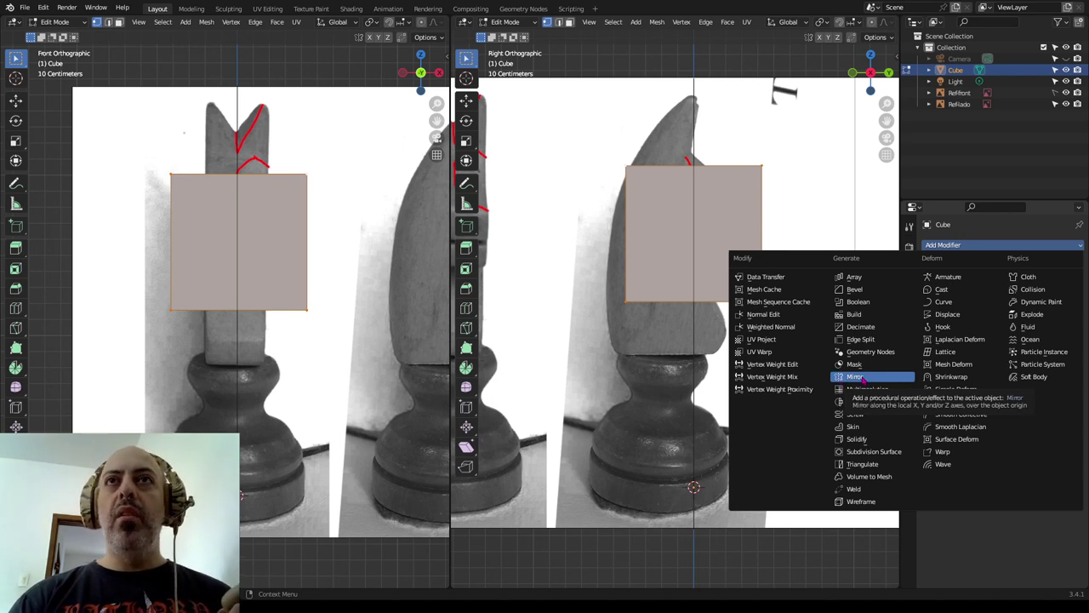
left_click(864, 380)
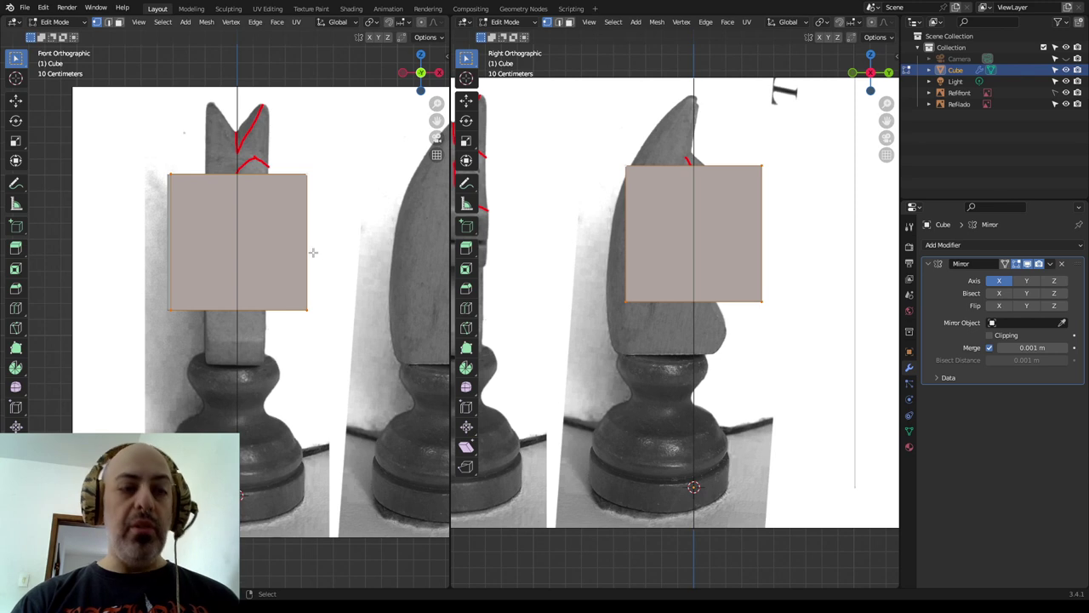
key("g")
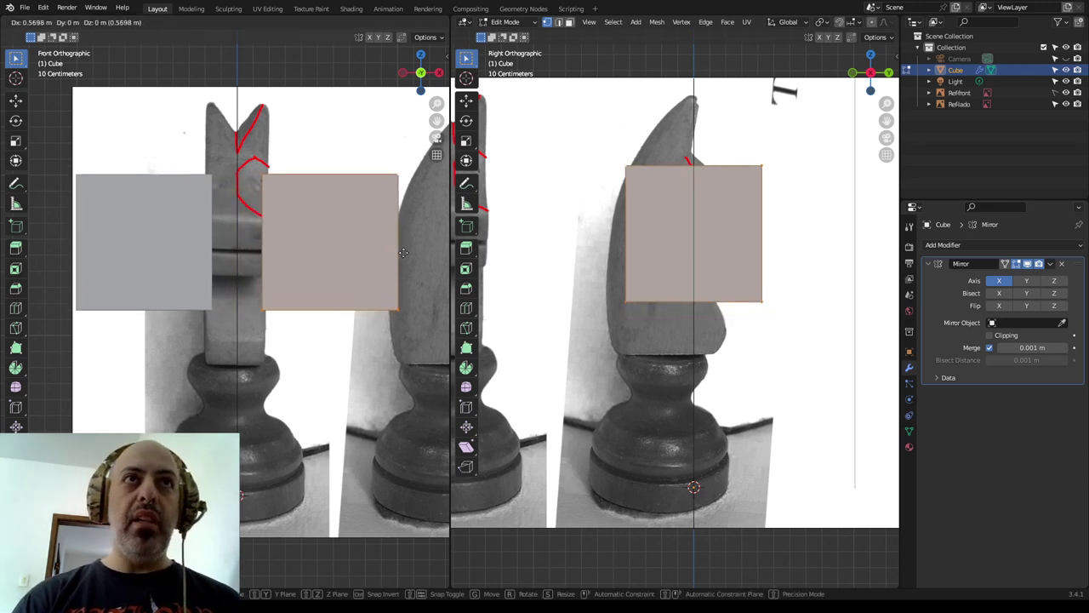
left_click(389, 238)
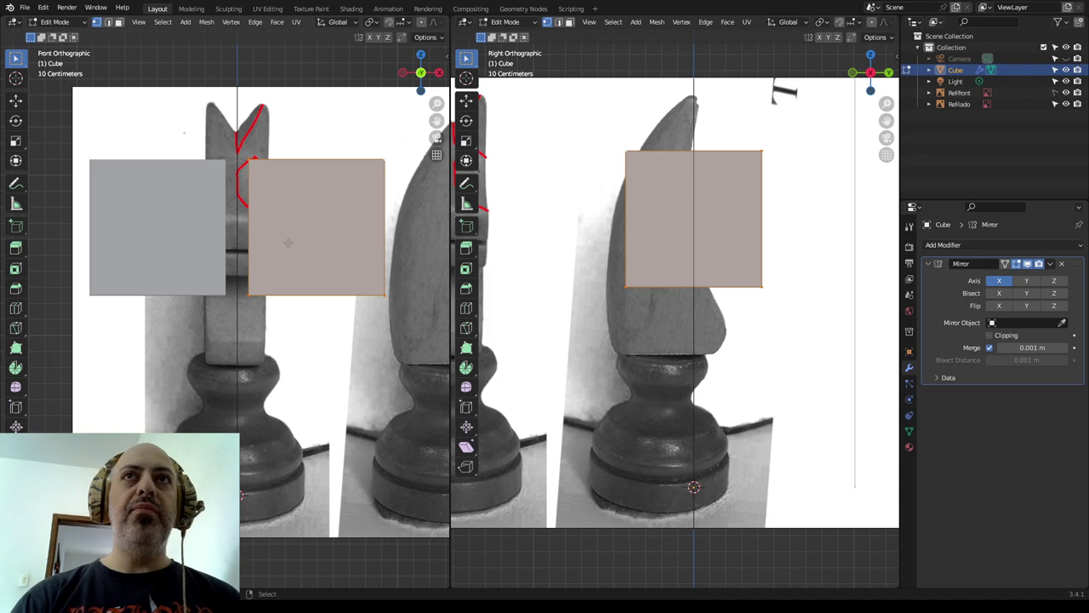
Hide the Refront and Refilado reference images and orbit into a perspective view
middle_click_drag(288, 243, 312, 289)
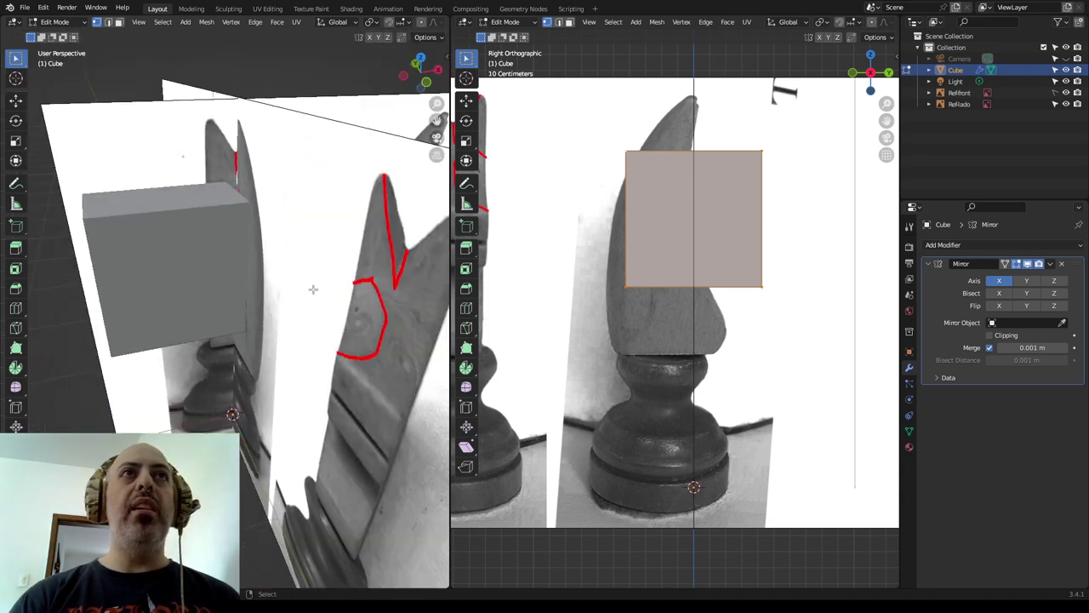
mouse_move(307, 290)
middle_mouse_down()
mouse_move(299, 319)
mouse_move(273, 324)
middle_mouse_up()
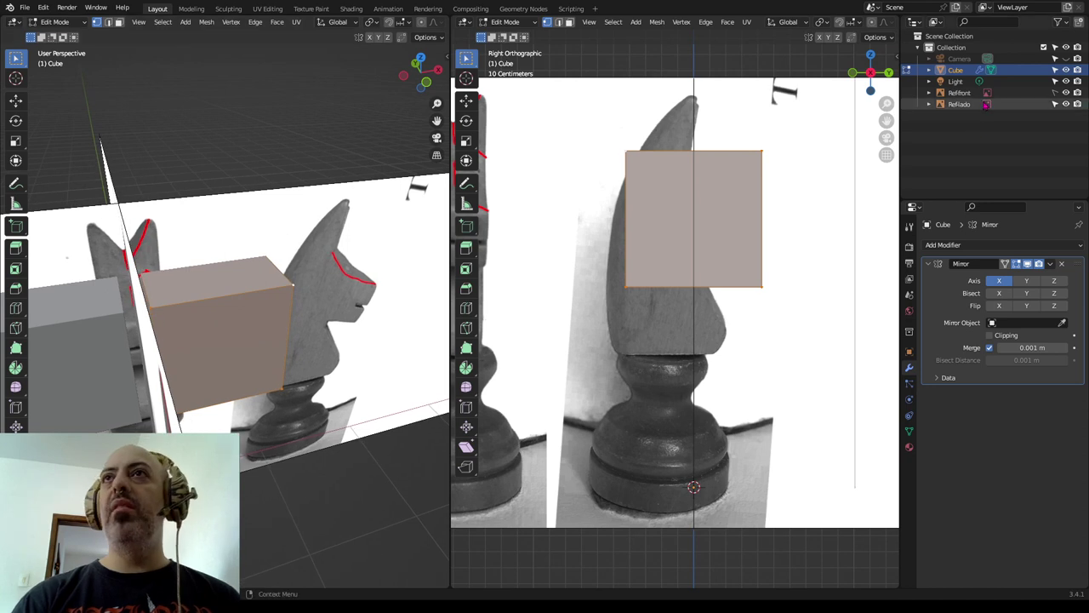
left_click_drag(1066, 92, 1060, 103)
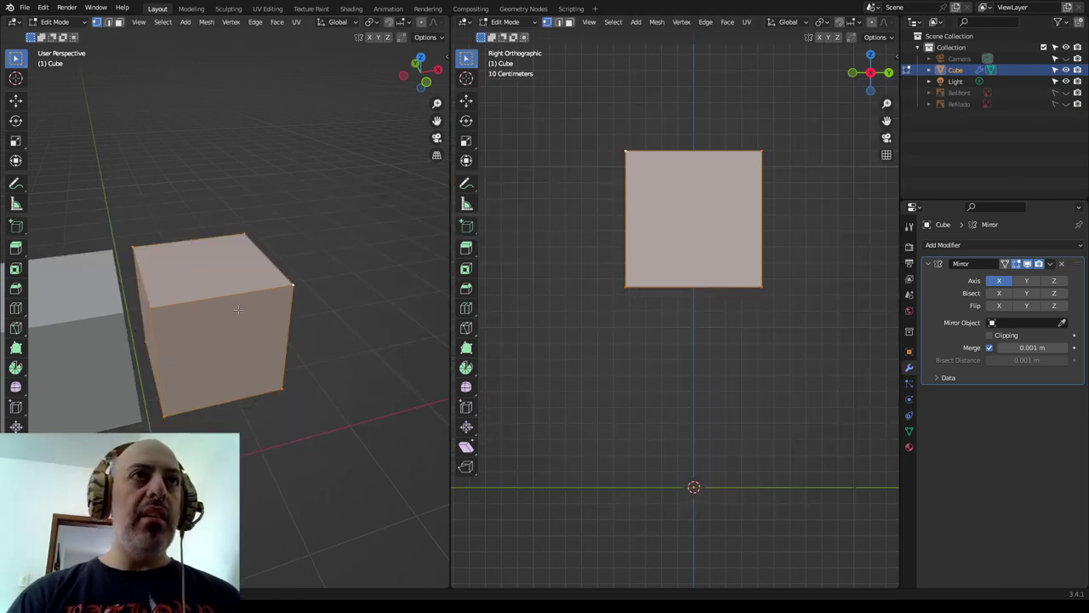
middle_click_drag(238, 309, 250, 301)
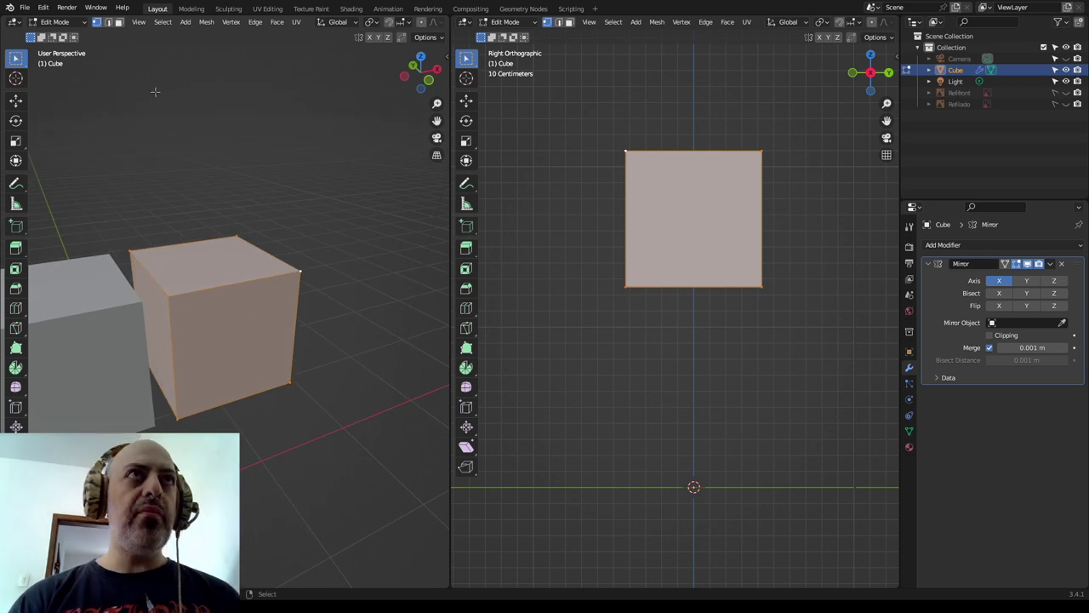
Delete the cube's inner face toward its mirror copy and return to front view
key("3")
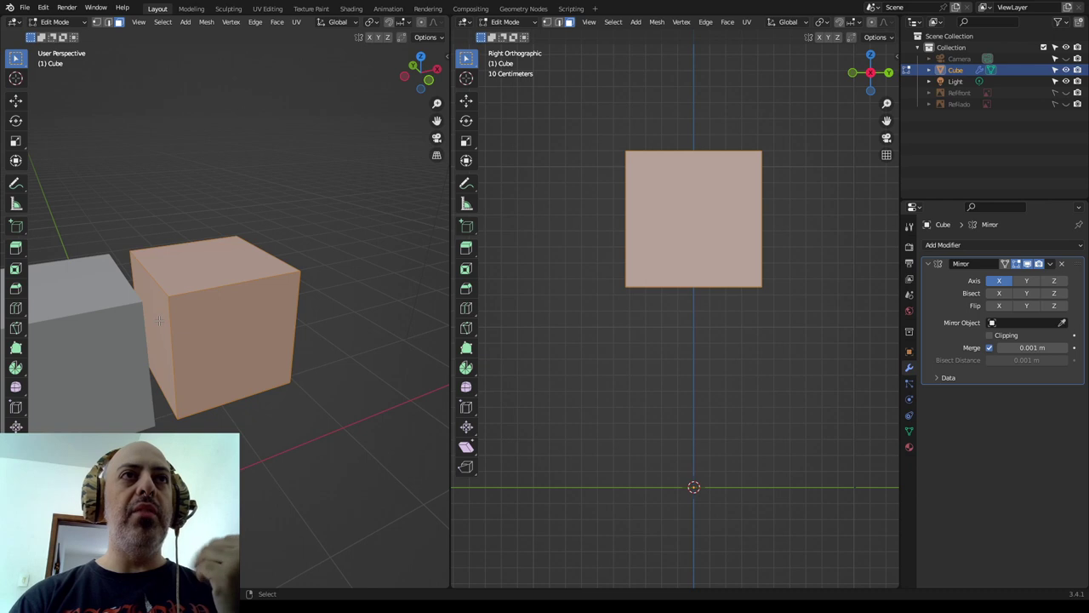
left_click(159, 320)
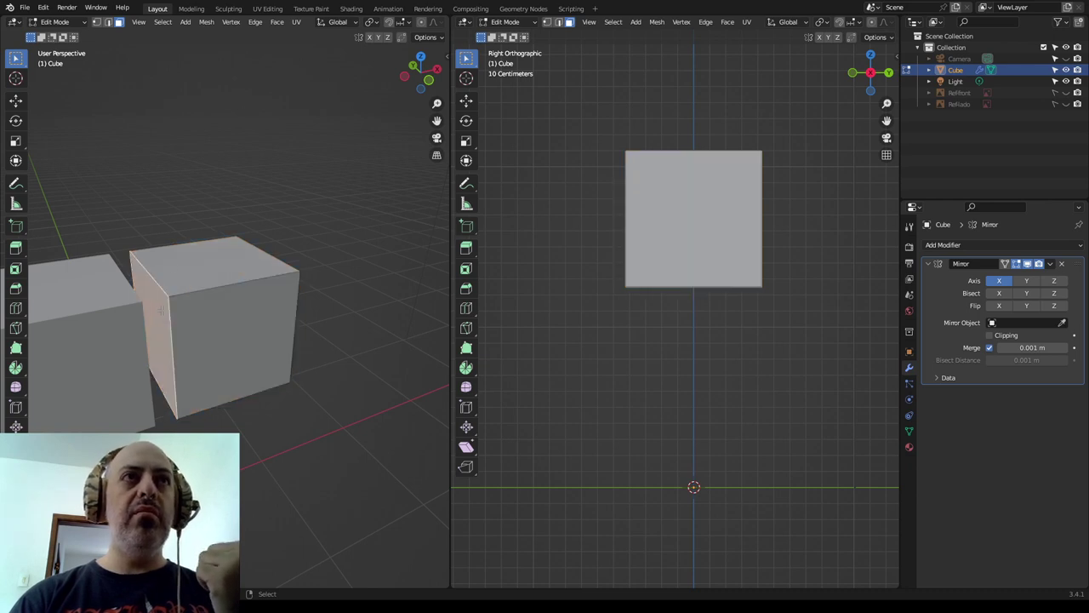
key("x")
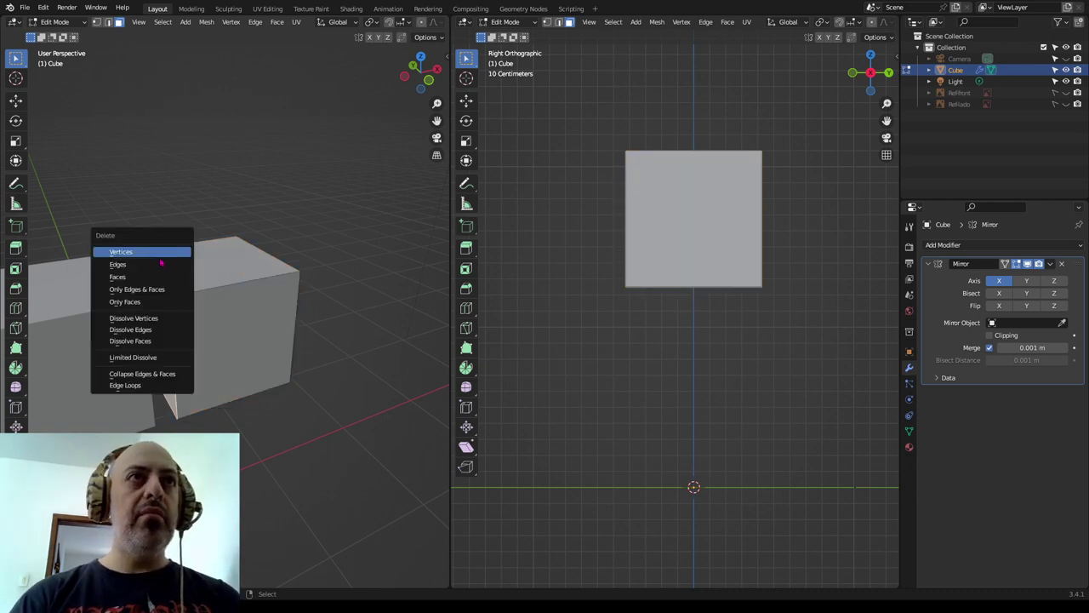
left_click(138, 277)
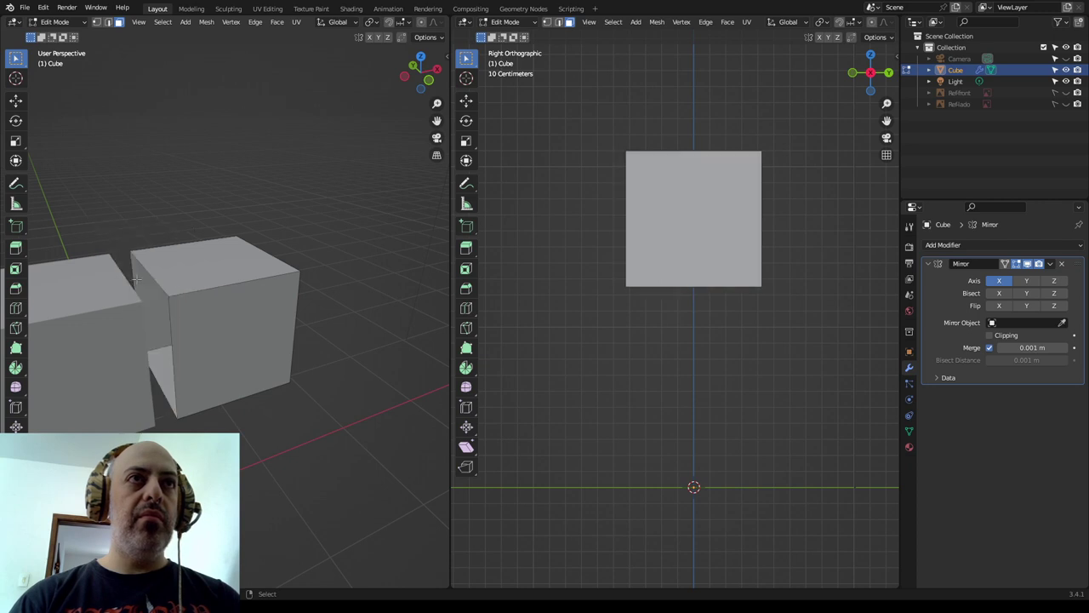
middle_click_drag(153, 346, 146, 345)
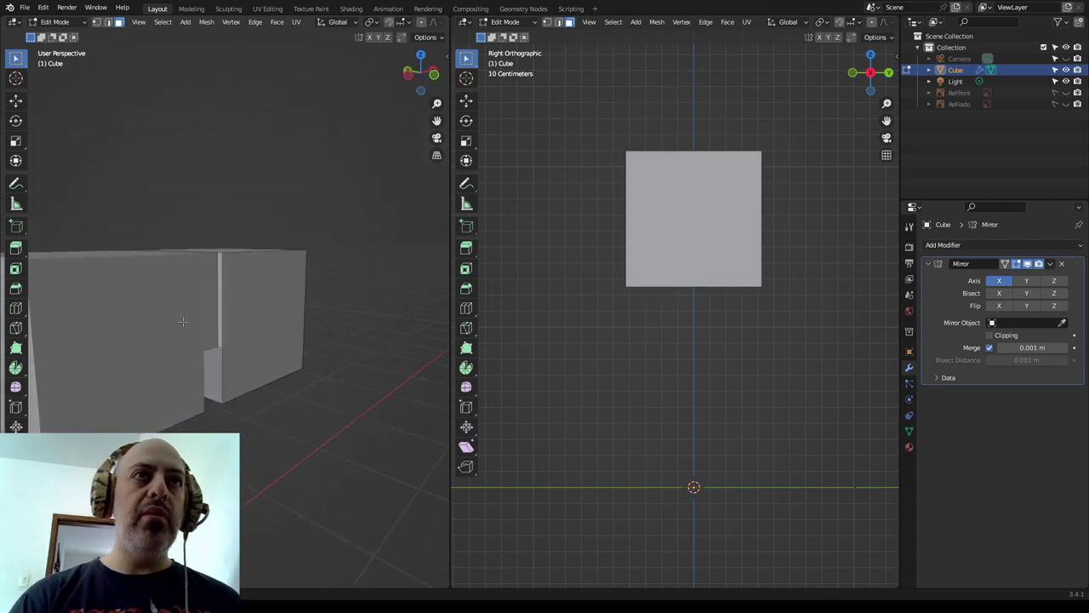
key("KP_1")
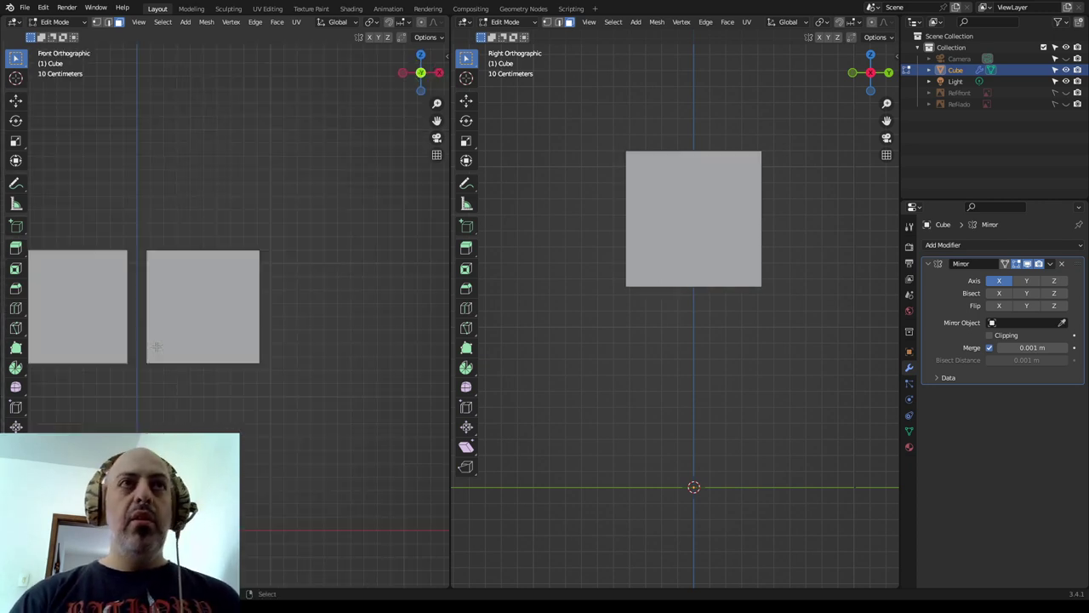
Enable X-ray and box-select the right half's inner-edge vertices in front view
key("Tab")
key("Tab")
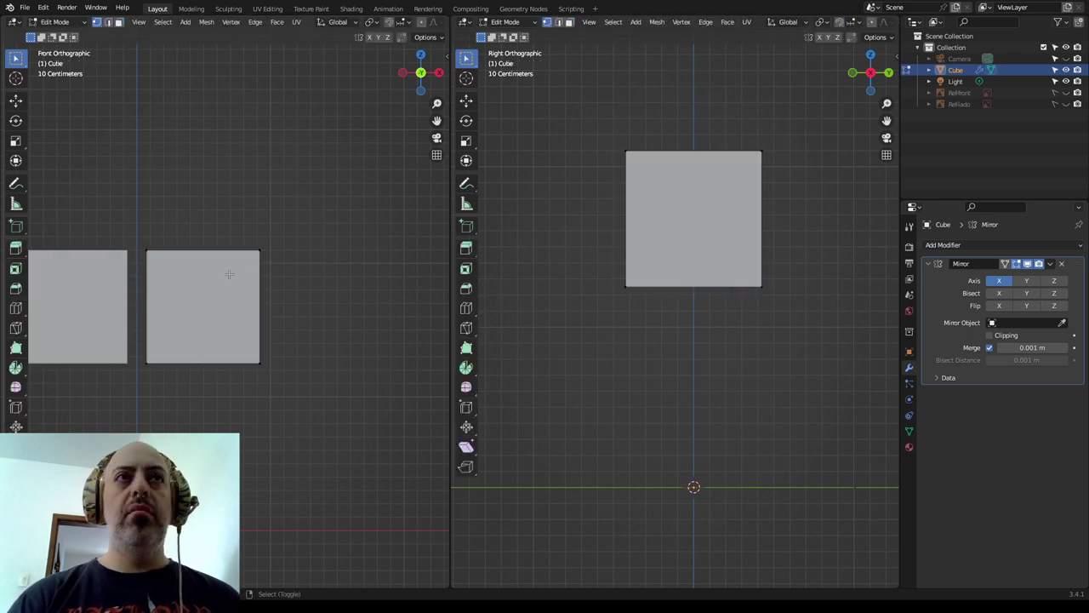
middle_click_drag(234, 280, 286, 256, "shift")
left_click_drag(239, 184, 287, 369)
middle_click_drag(400, 25, 204, 26)
left_click(383, 22)
left_click_drag(163, 143, 299, 411)
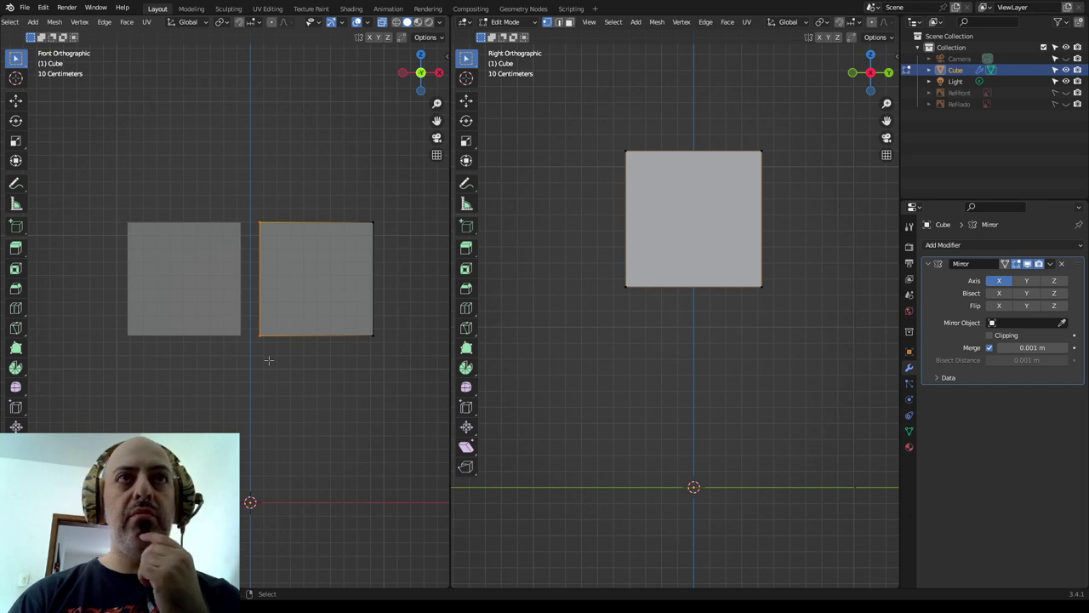
Nudge the inner-edge vertices slightly upward and orbit to check both halves
key("g")
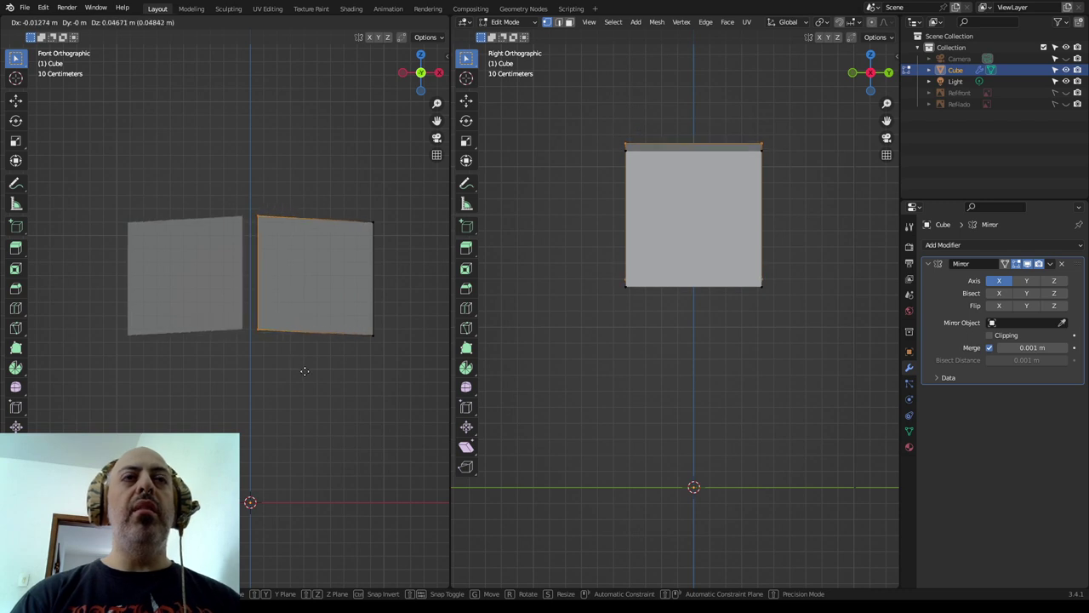
left_click(305, 370)
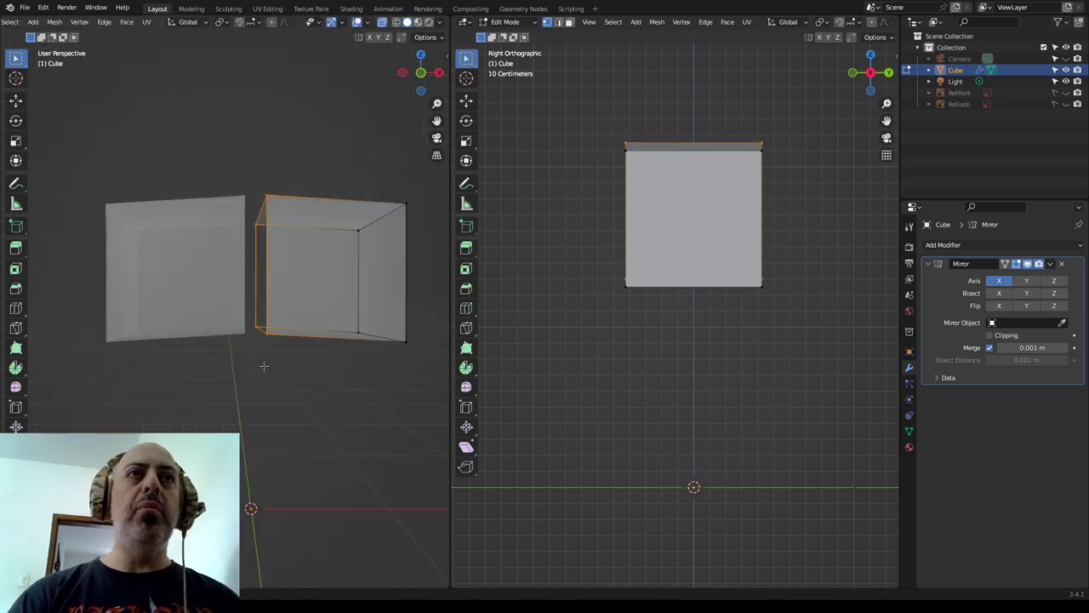
middle_click_drag(305, 370, 328, 392)
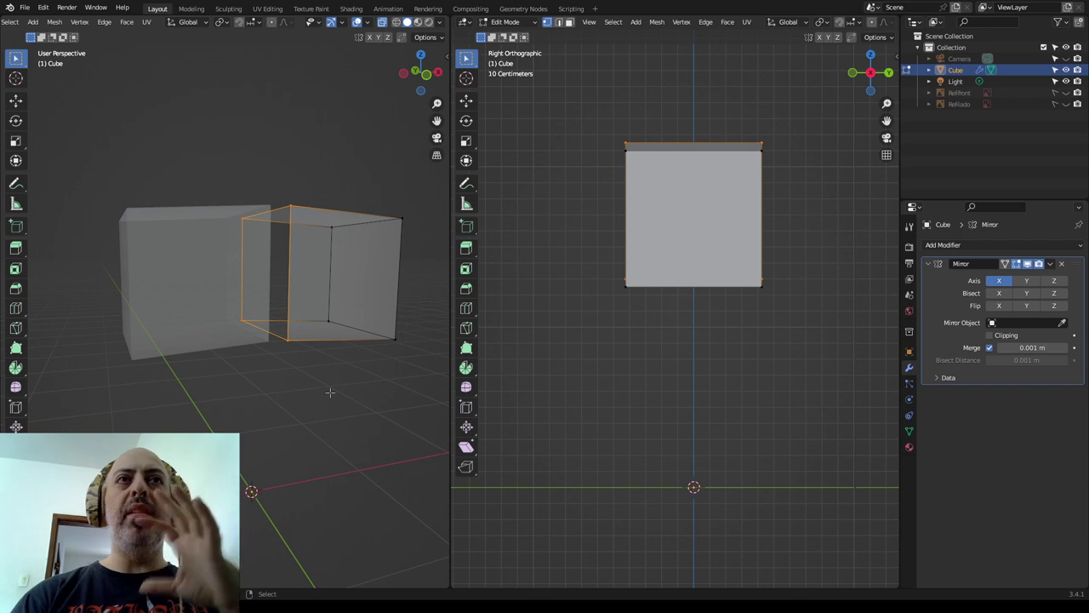
middle_click_drag(329, 393, 299, 393)
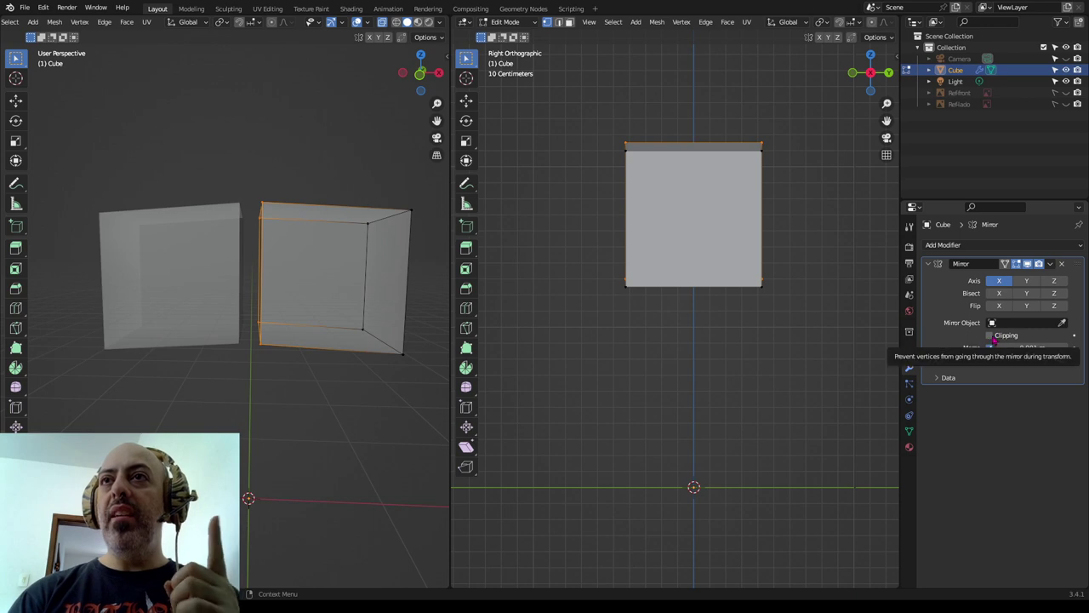
Enable mirror Clipping, join the inner edge at the centre, and show RefFront and RefLado
left_click(989, 335)
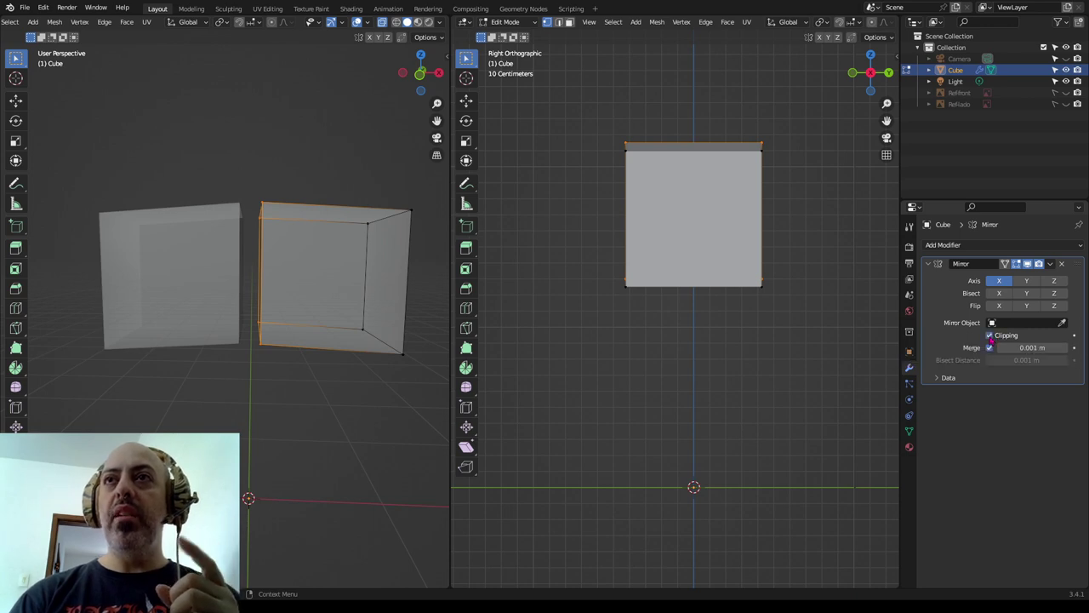
key("KP_1")
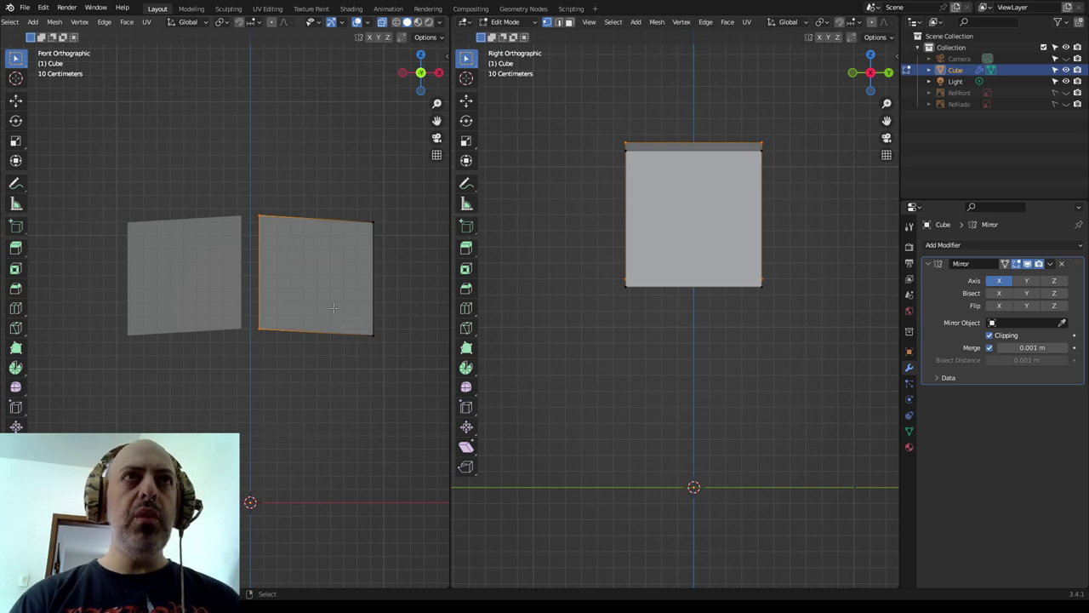
key("g")
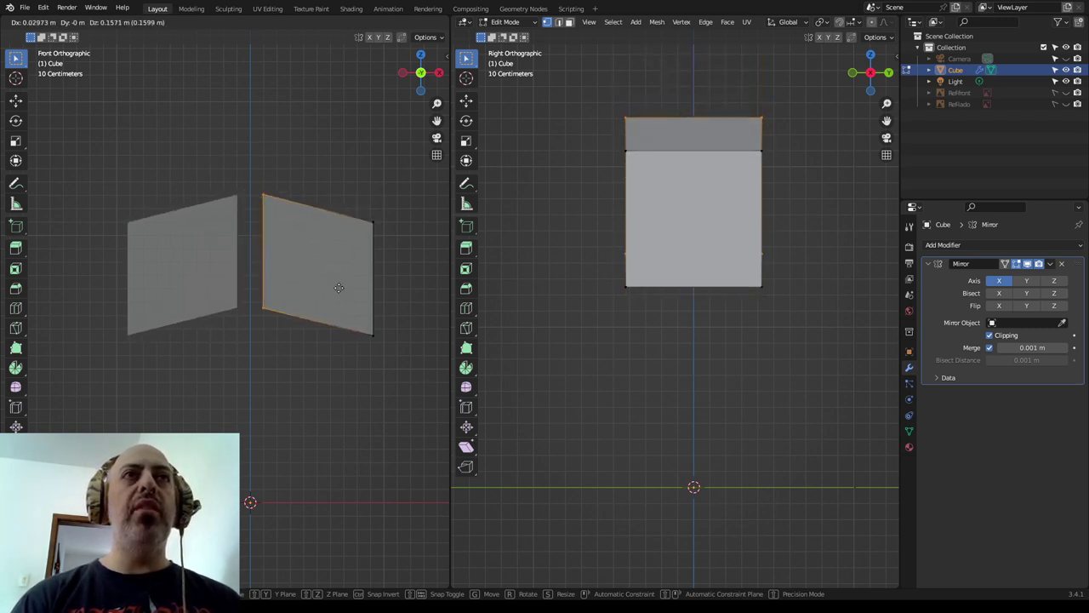
left_click(284, 294)
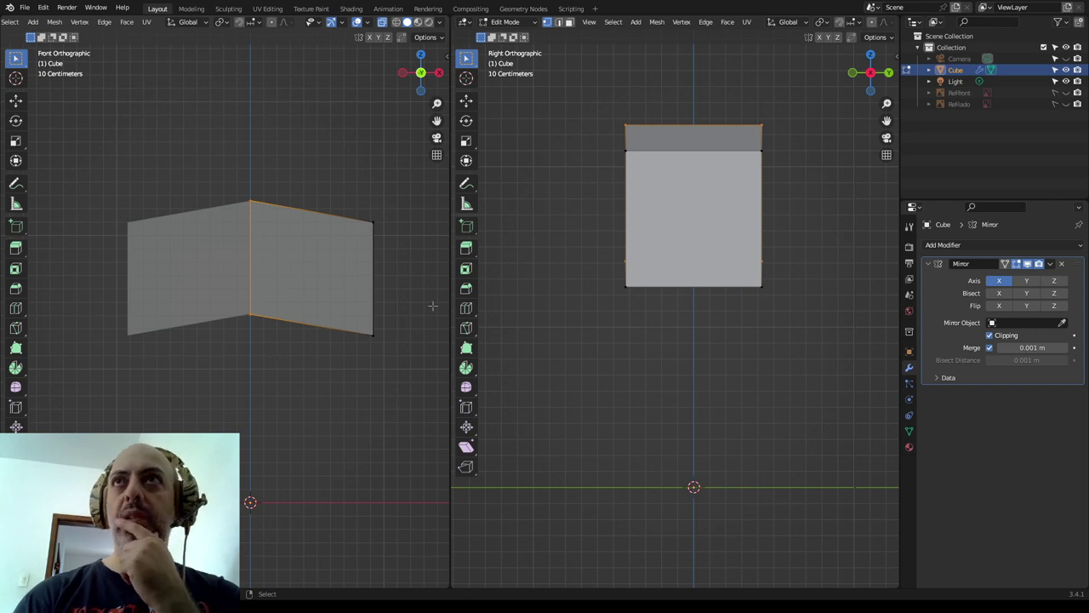
left_click_drag(1066, 92, 1066, 103)
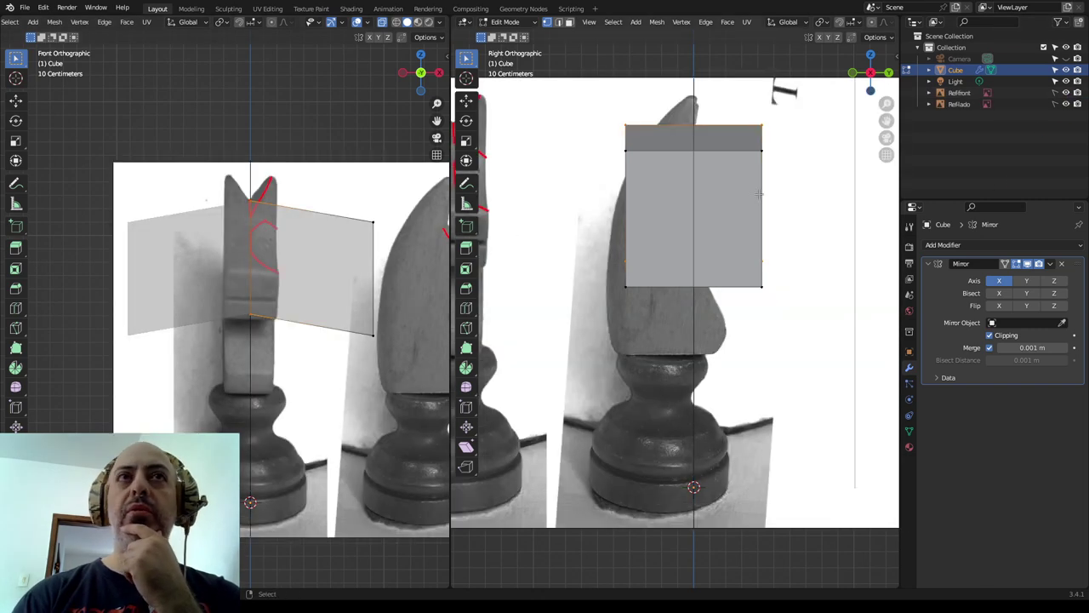
Move the whole mesh onto the knight's head and pull its edge in to the head's width
key("a")
key("g")
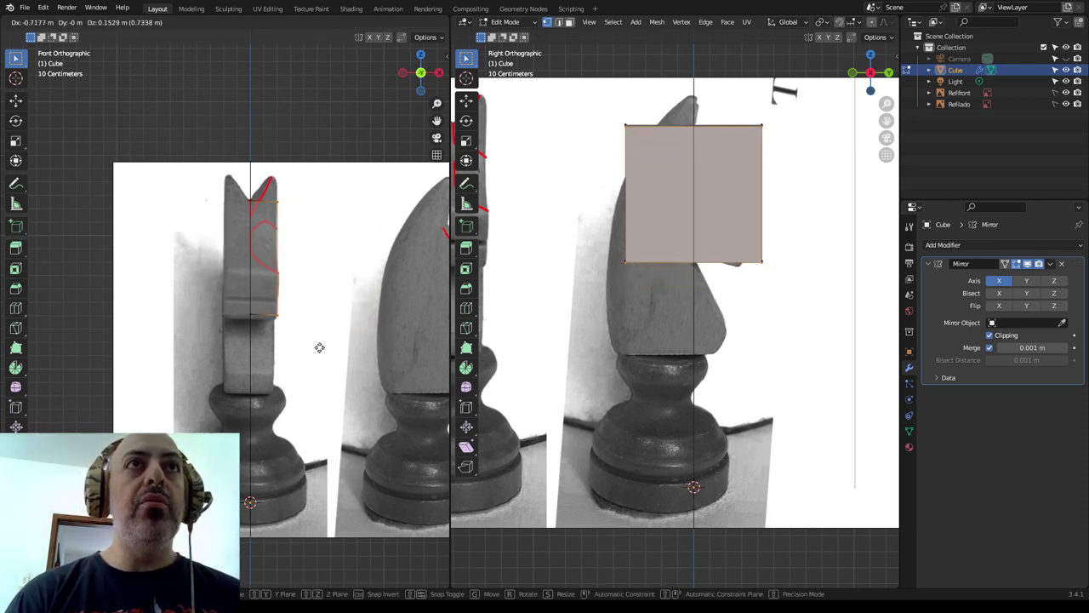
left_click(319, 348)
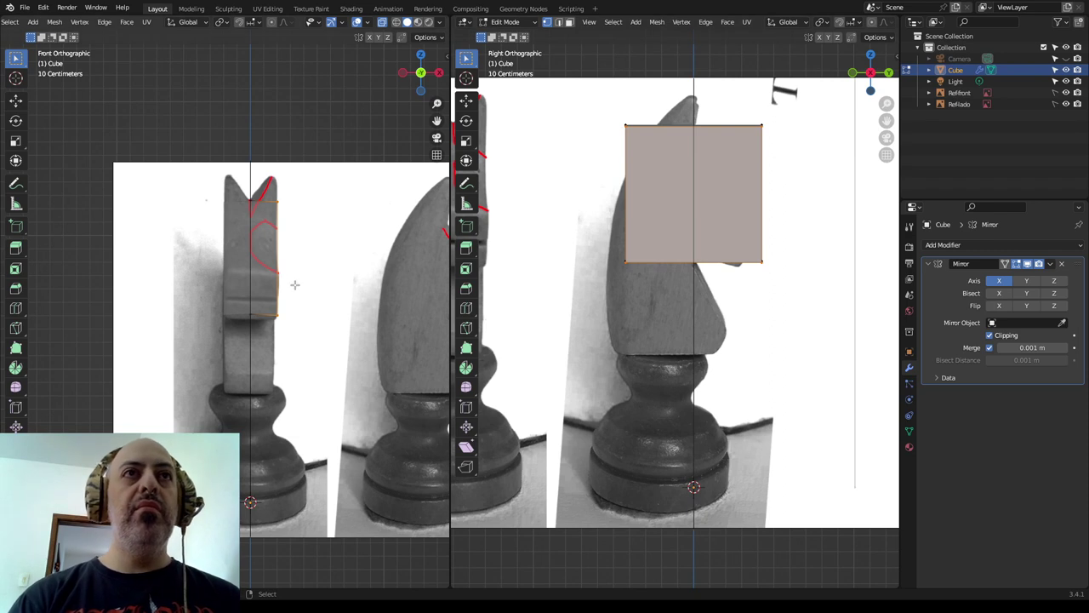
left_click(252, 321)
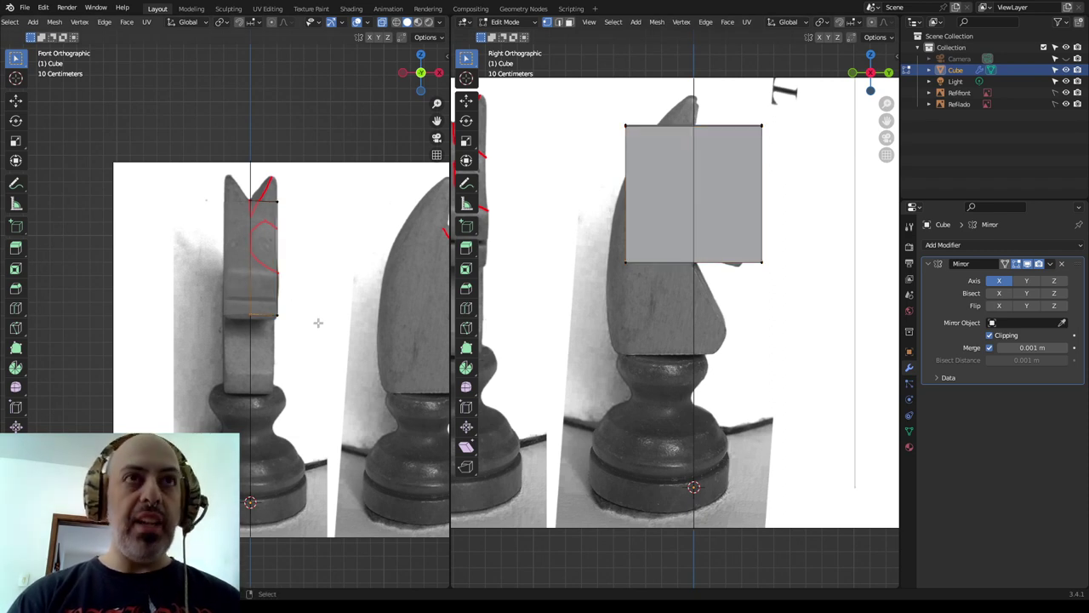
key("g")
left_click(312, 327)
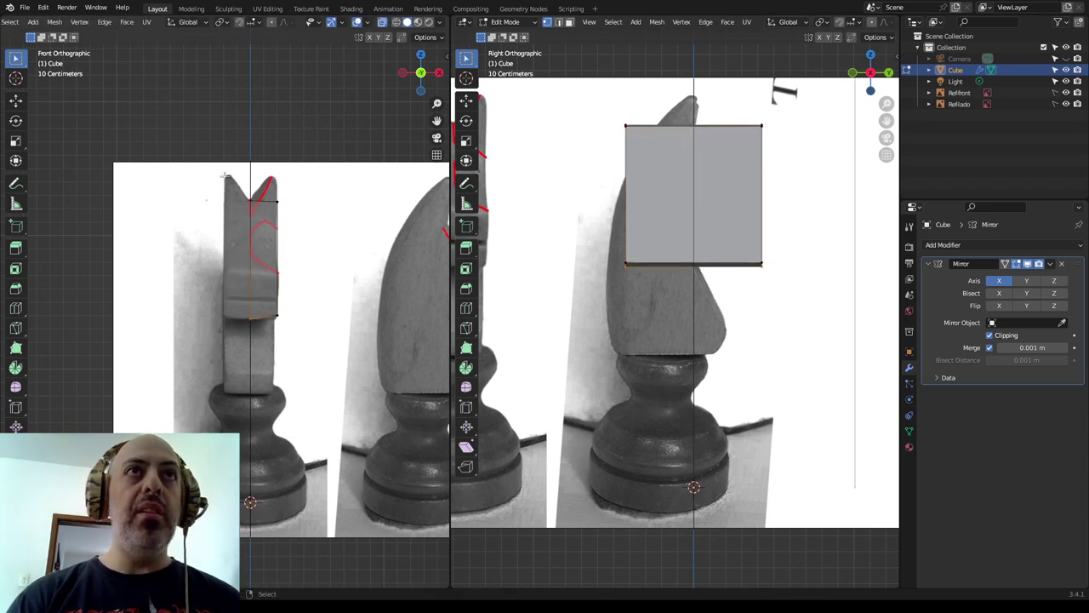
Lower the top edge to snout level and narrow the block's left side in the side view
left_click_drag(224, 176, 253, 217)
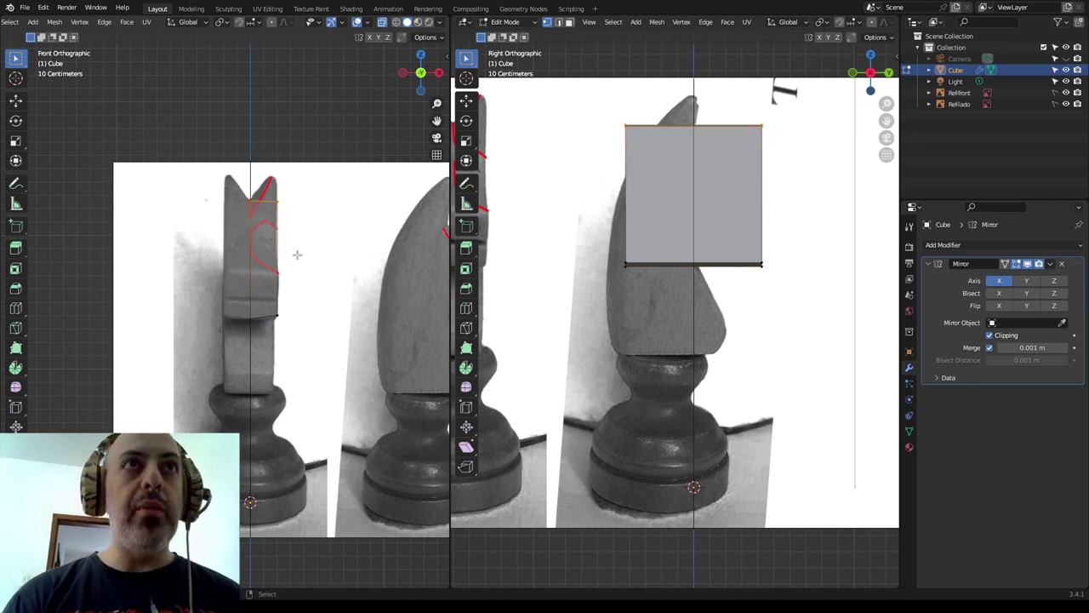
key("g")
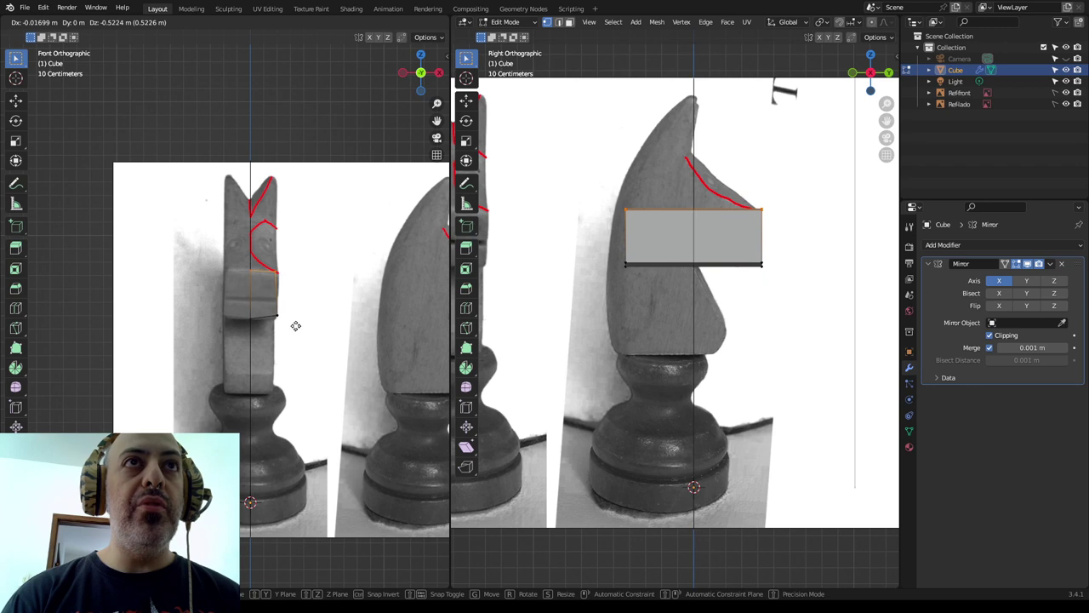
left_click(298, 327)
left_click(285, 317)
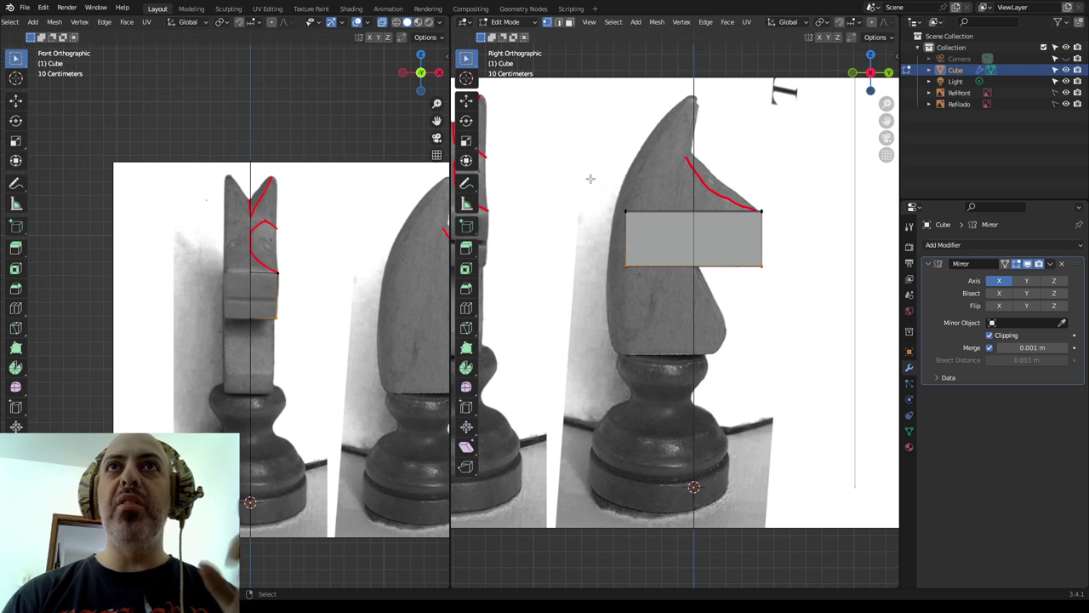
left_click_drag(594, 226, 647, 297)
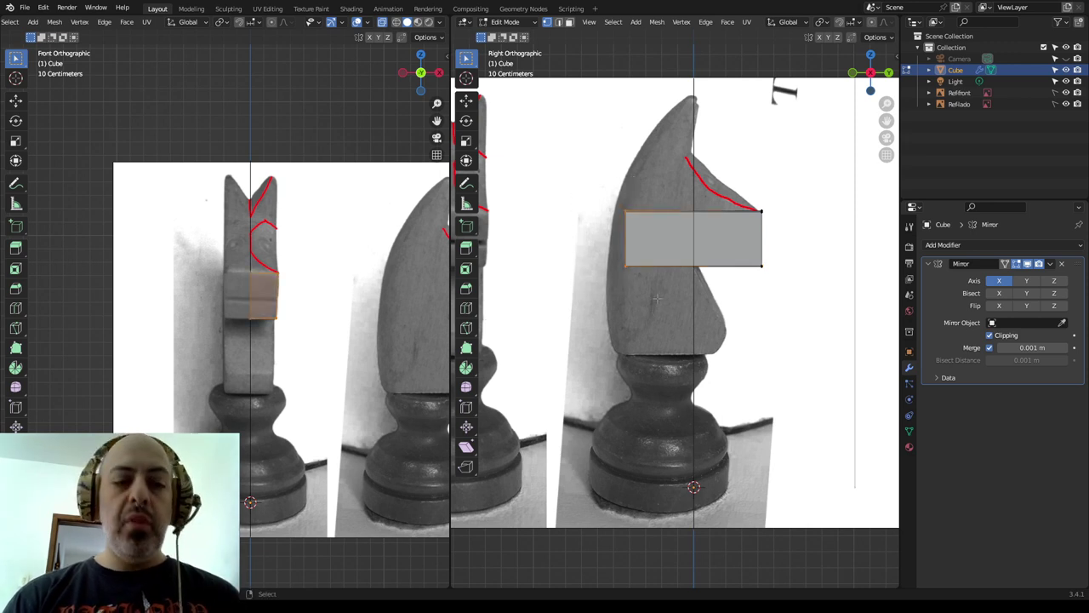
key("g")
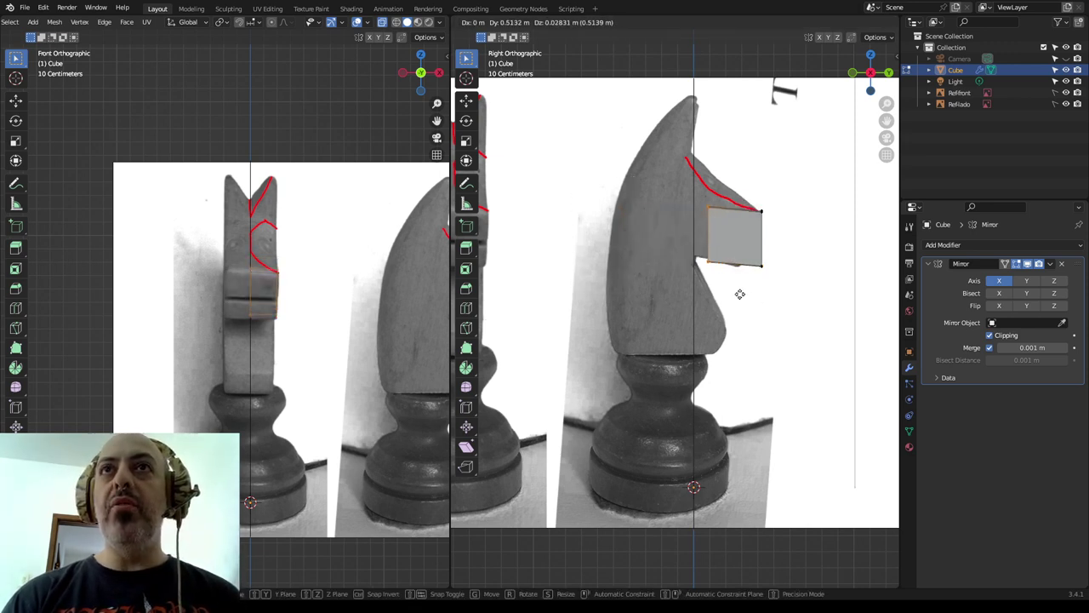
left_click(730, 288)
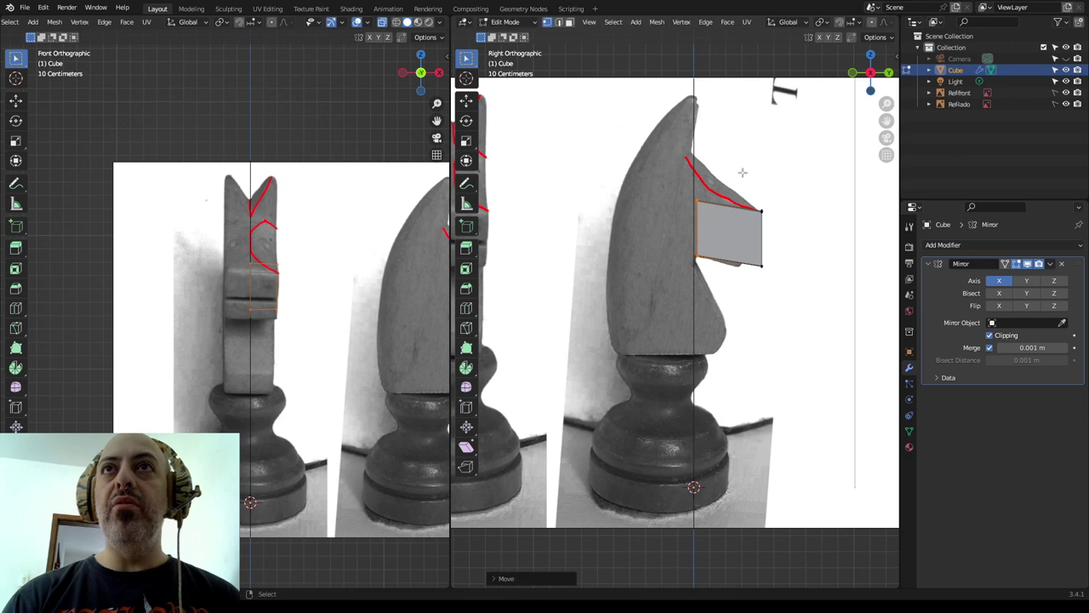
Fit the right vertices to the snout tip and raise the upper-left corner along the red guide
left_click_drag(788, 293, 787, 290)
key("g")
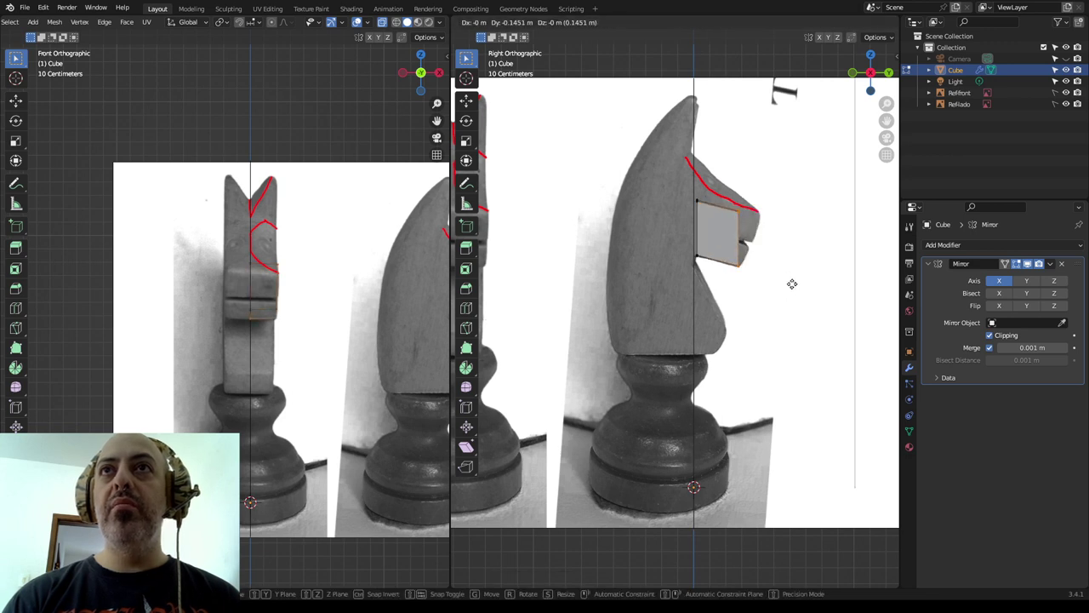
left_click(791, 282)
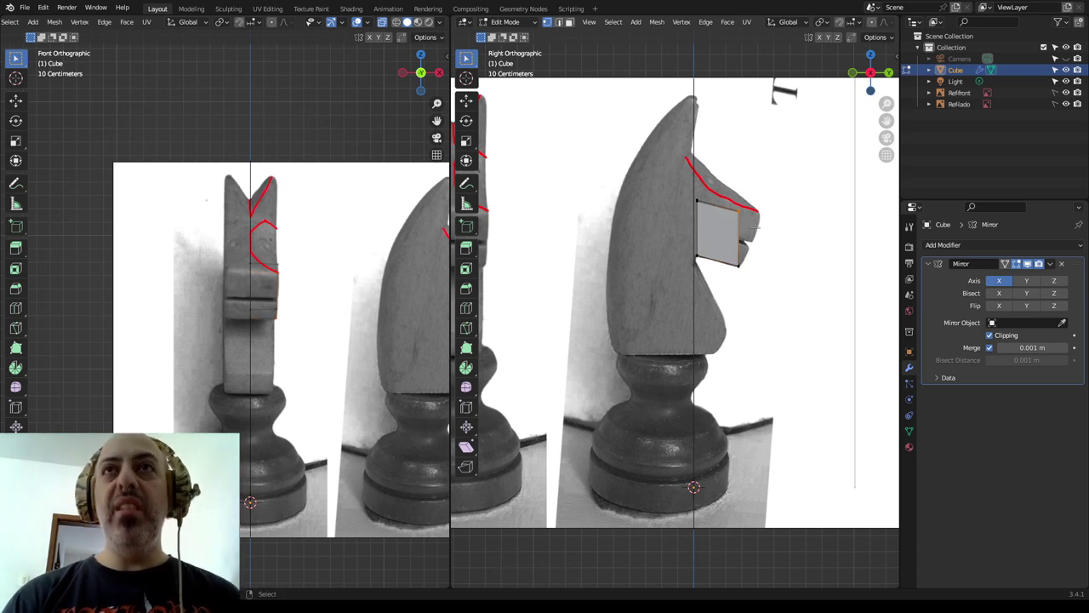
key("g")
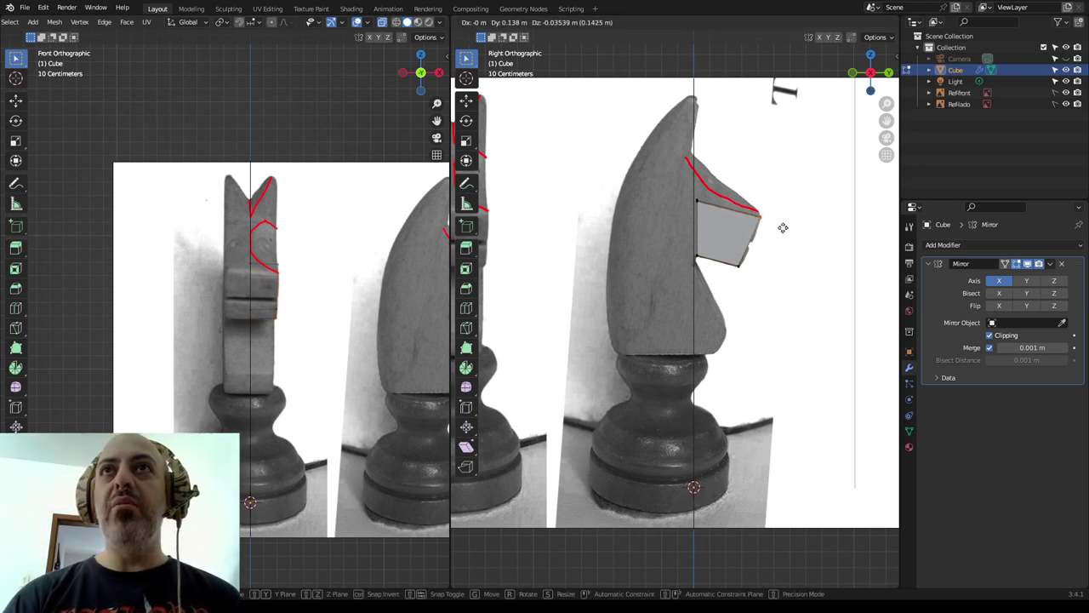
left_click(783, 227)
left_click(691, 197)
key("g")
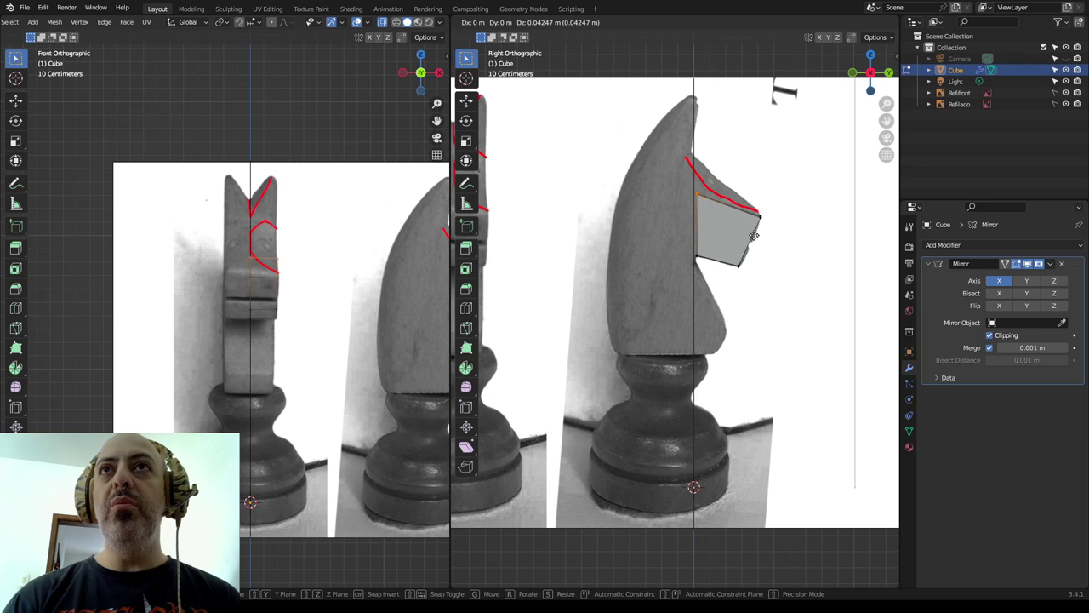
left_click(753, 238)
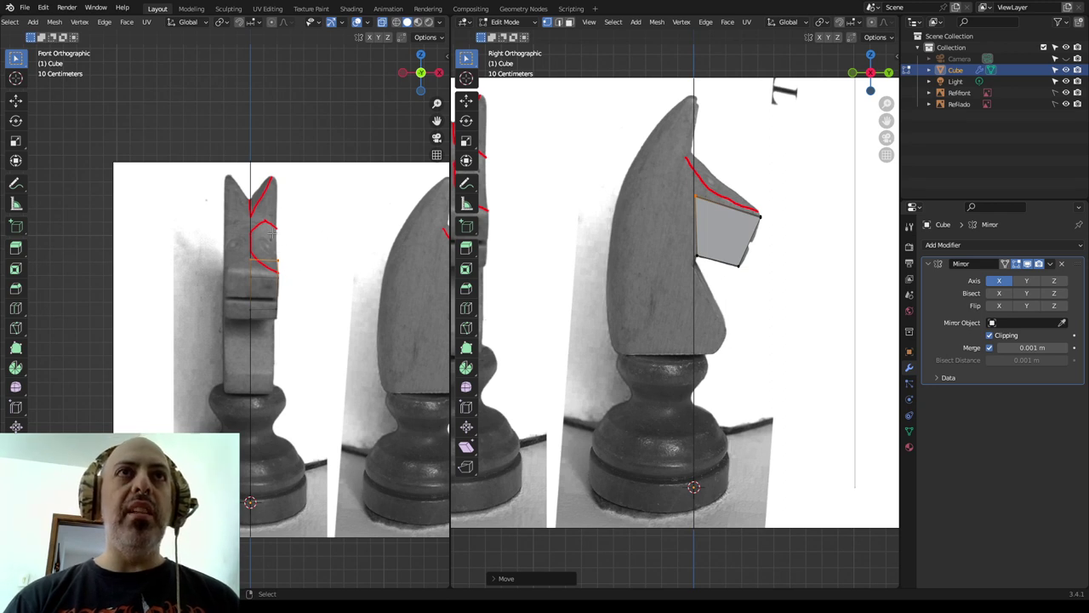
key("g")
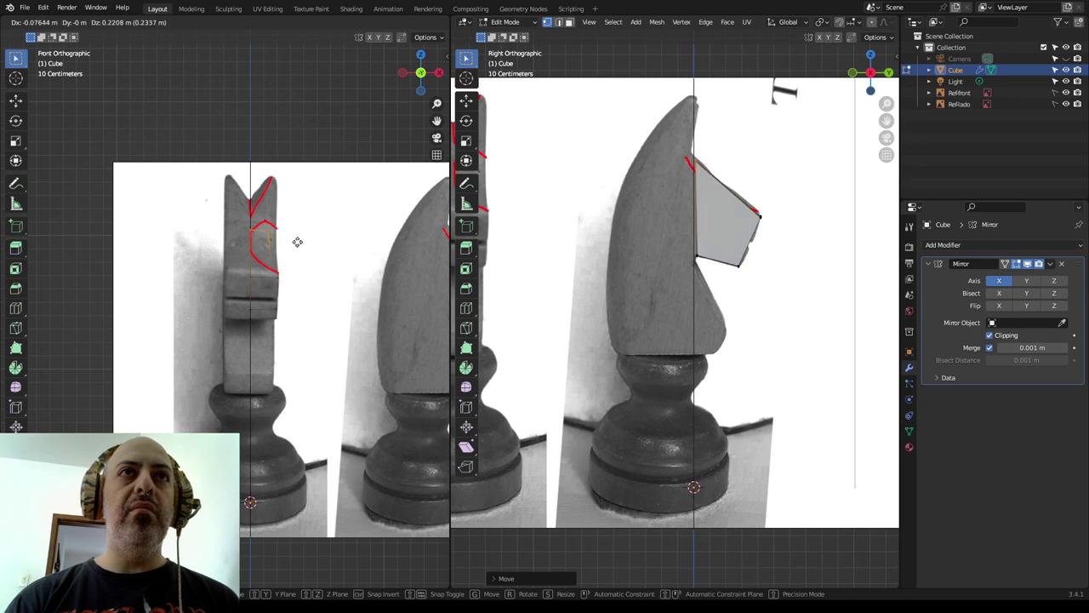
Finish the snout vertex tweaks and move the block's lower edges down to the jaw line
left_click(295, 260)
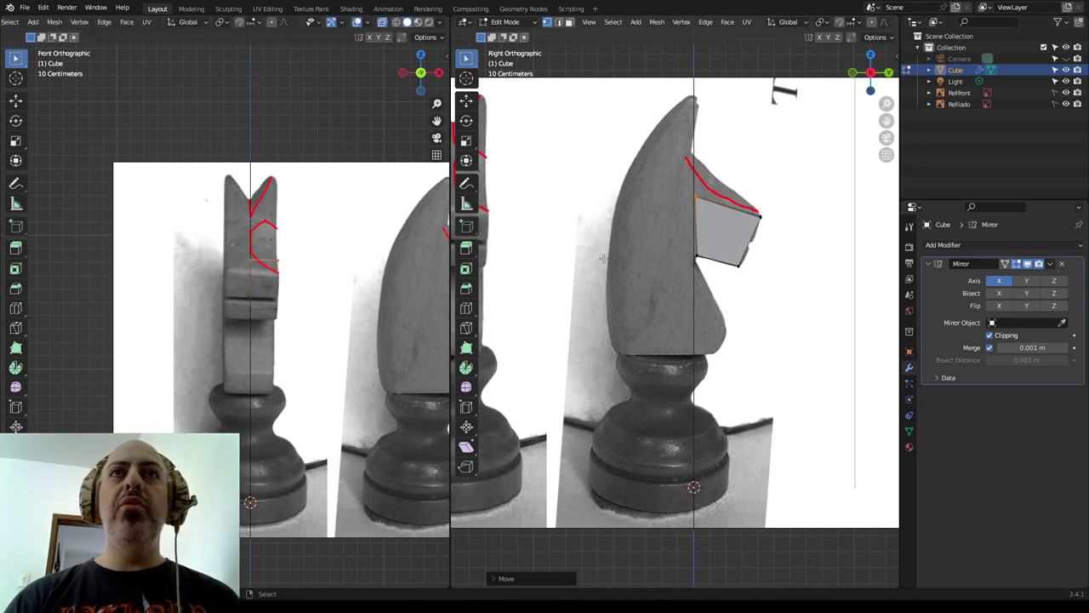
key("g")
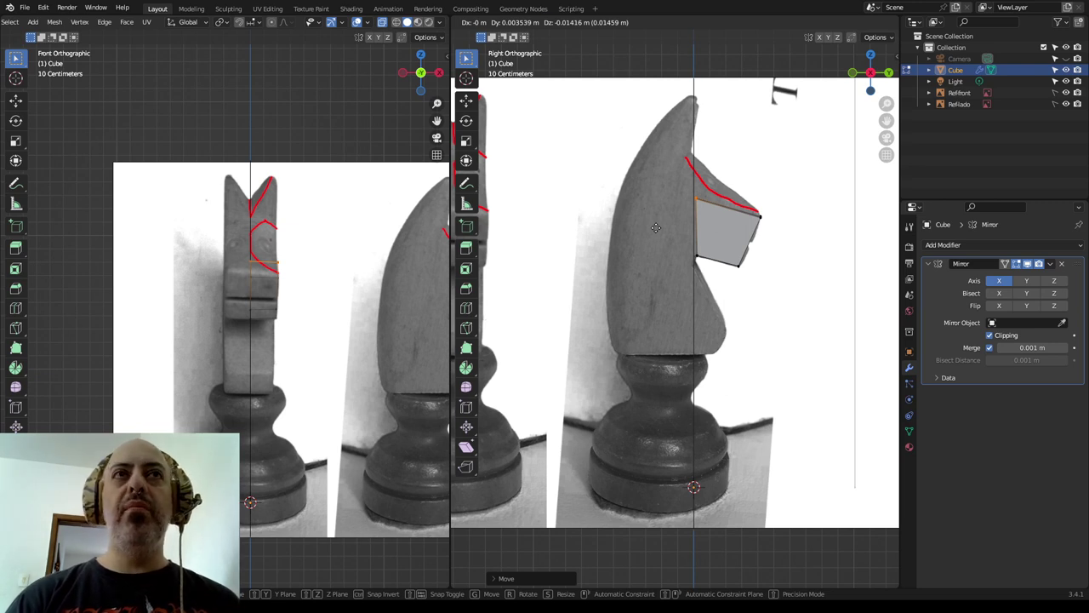
left_click(655, 227)
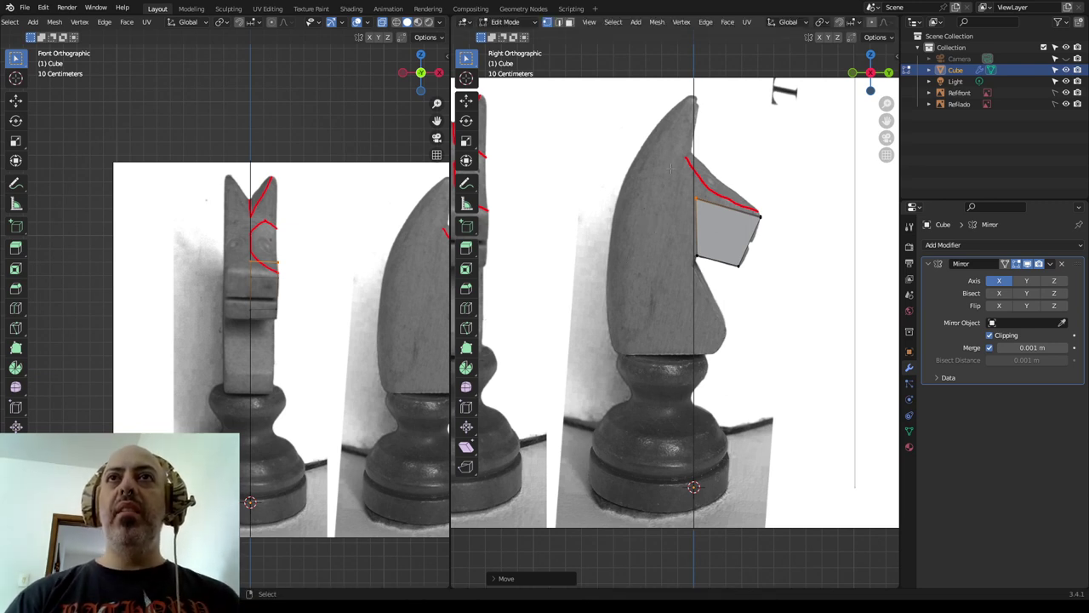
left_click_drag(762, 219, 764, 221)
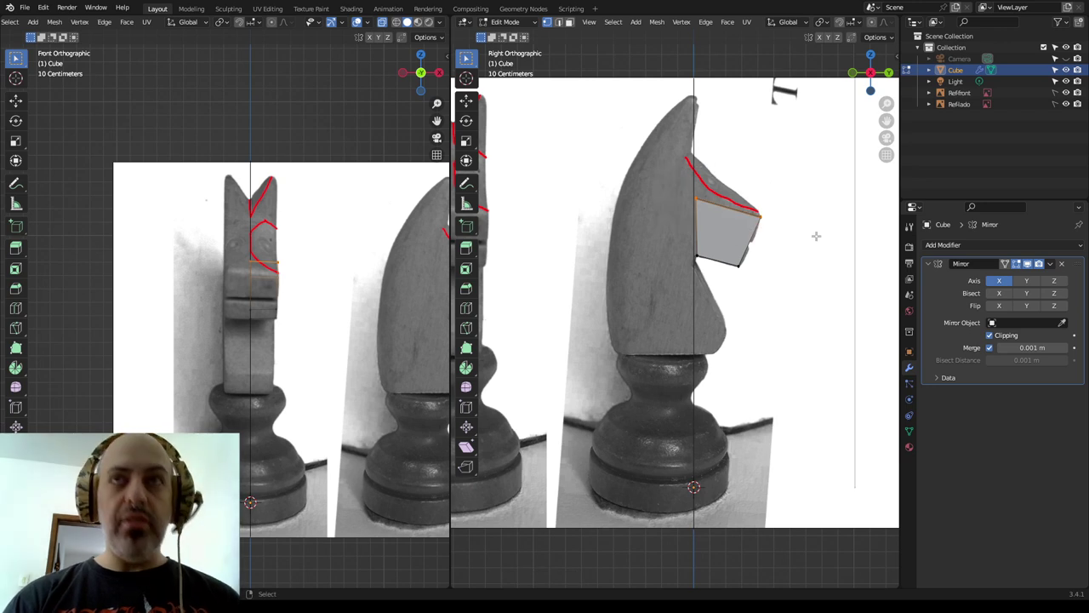
key("g")
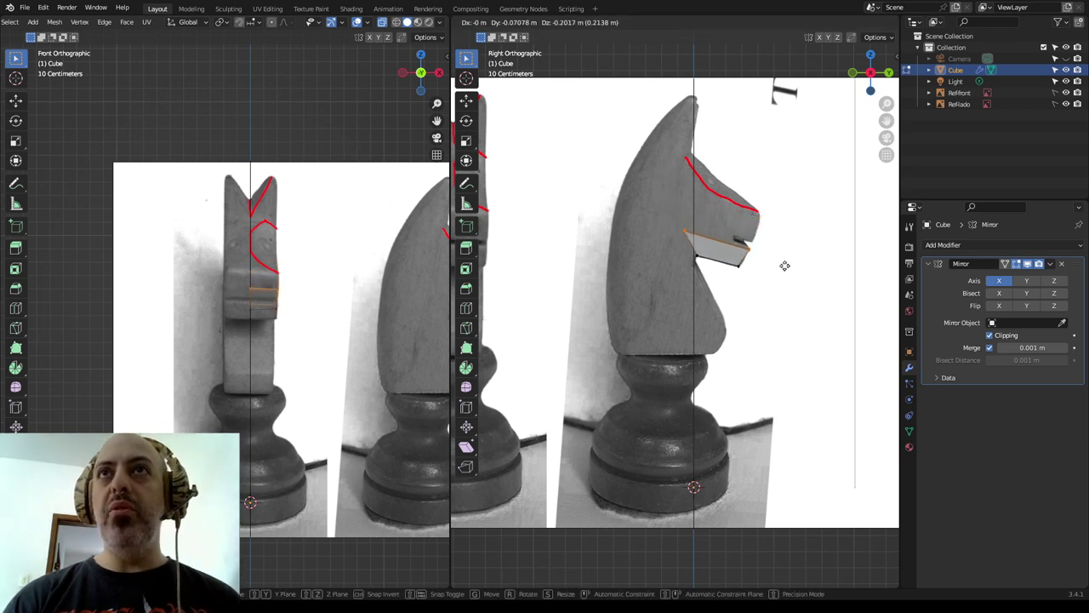
left_click(783, 264)
Fit one more edge to the jaw and return to Object Mode
left_click_drag(677, 221, 765, 248)
key("g")
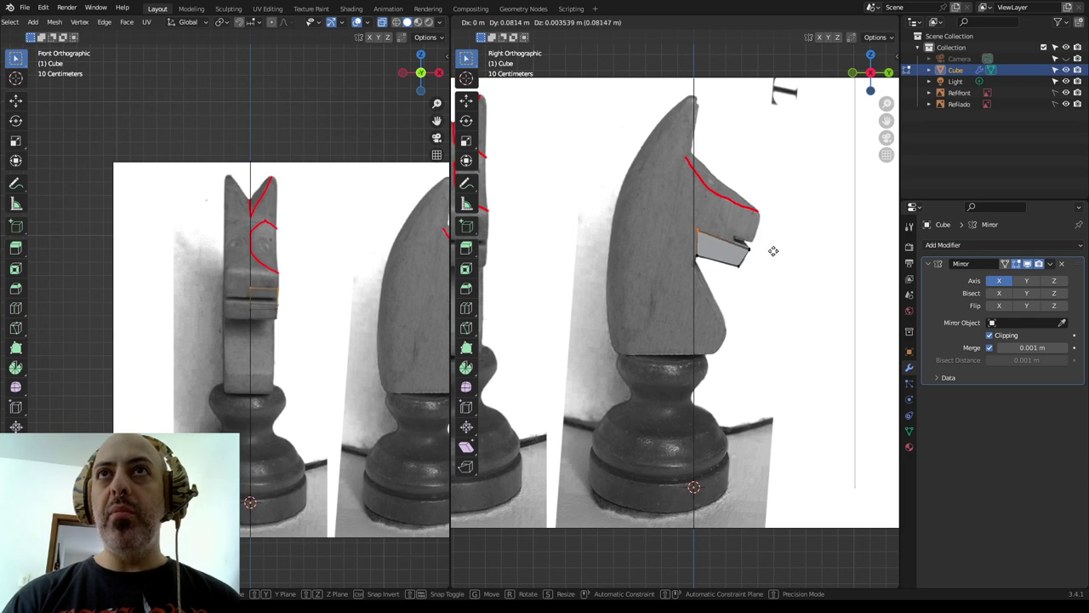
left_click(772, 252)
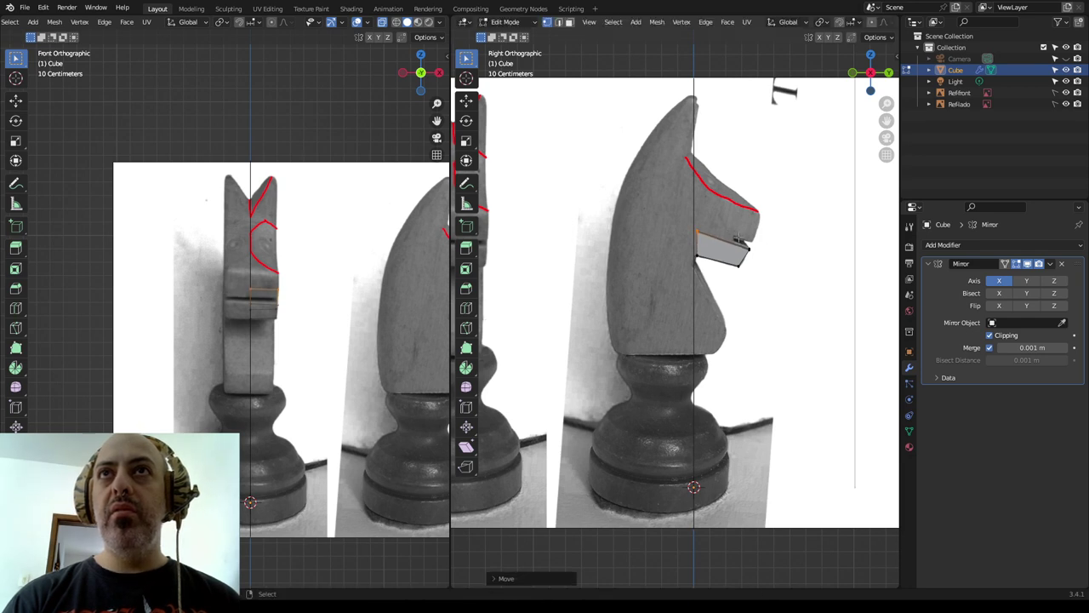
scroll(306, 320, "up", 1)
scroll(298, 317, "up", 1)
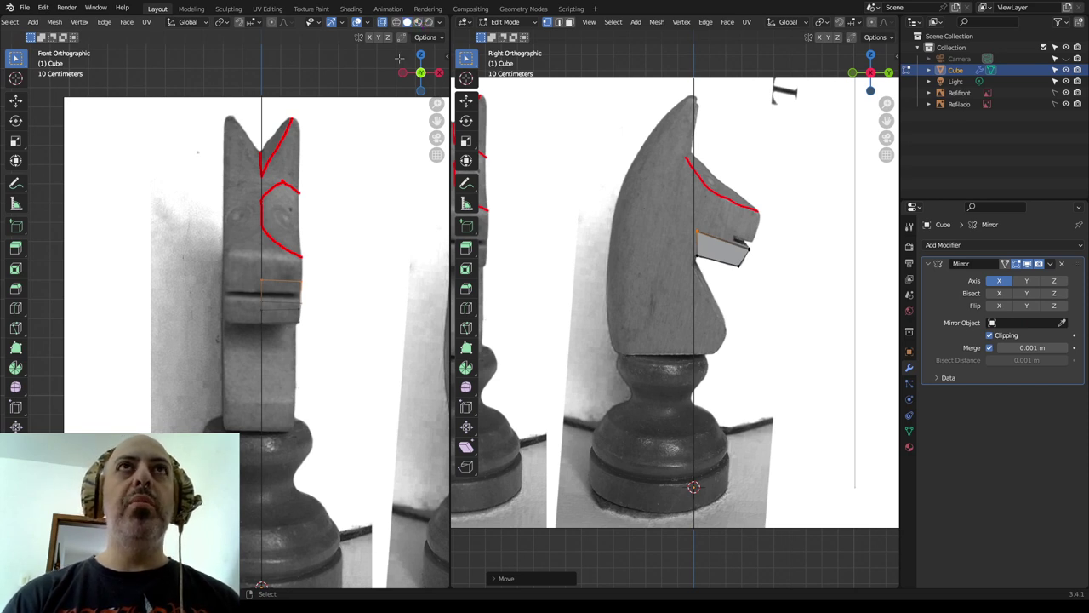
key("Tab")
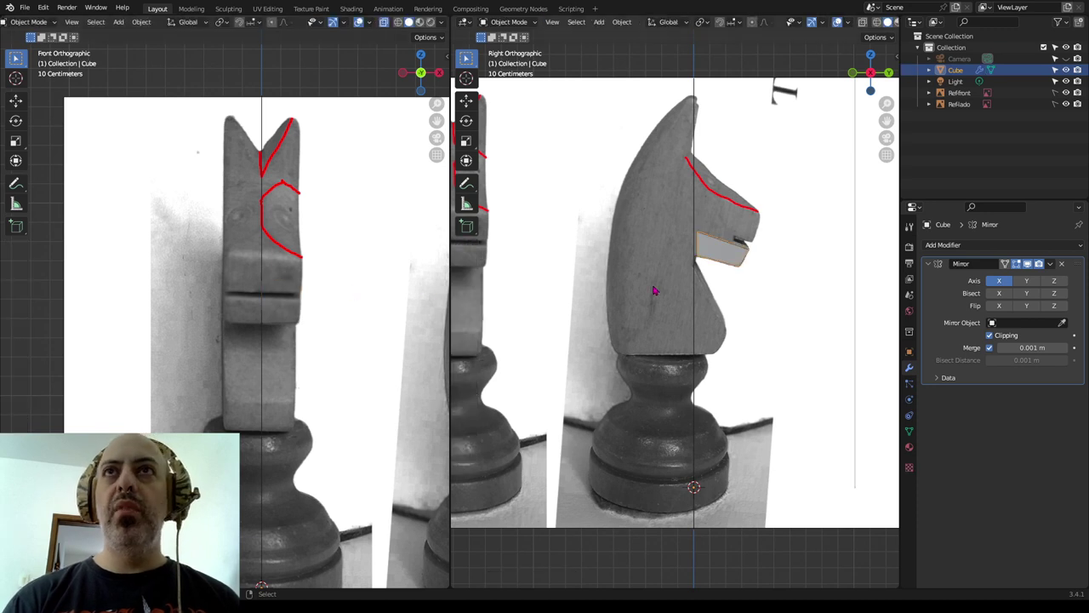
Inspect the jaw block in the right viewport, return it to Right view, and split the left area
mouse_move(754, 279)
middle_mouse_down()
mouse_move(639, 325)
mouse_move(584, 316)
mouse_move(557, 284)
mouse_move(638, 304)
mouse_move(698, 297)
mouse_move(579, 289)
middle_mouse_up()
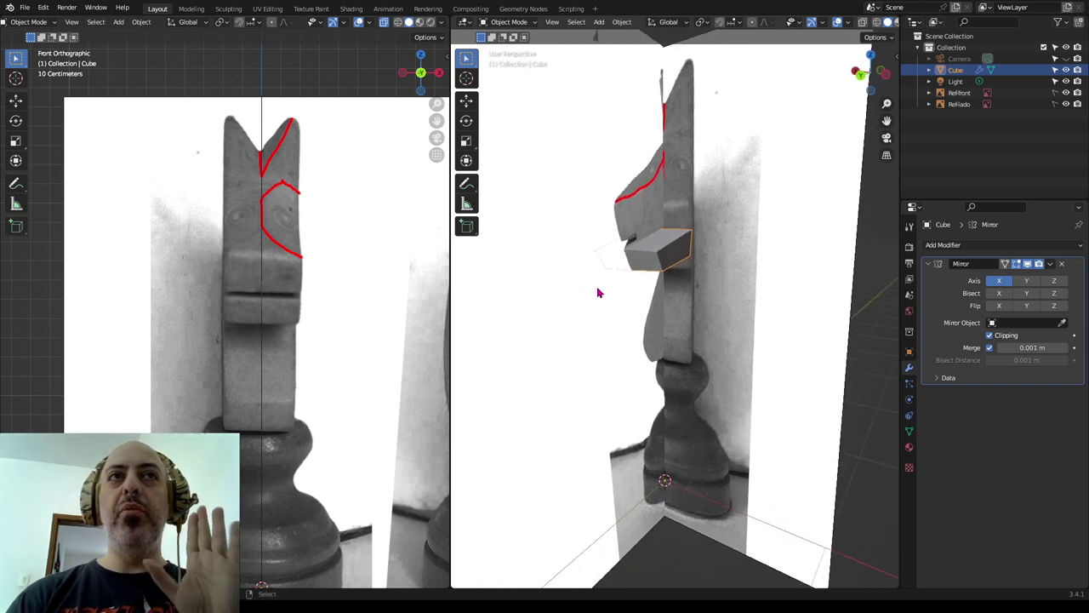
key("KP_3")
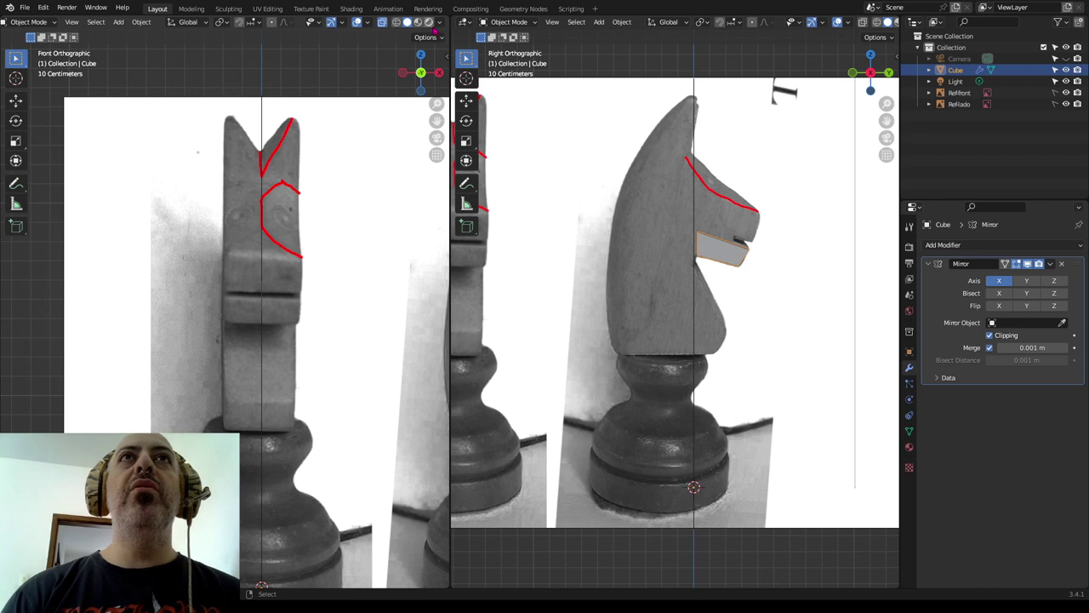
left_click_drag(446, 21, 423, 323)
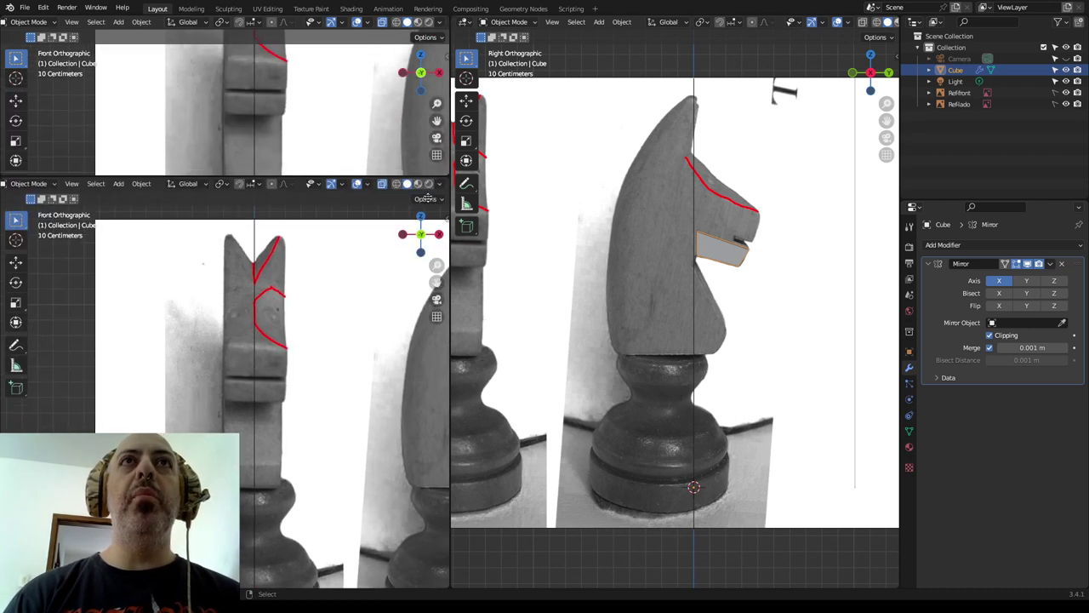
Split the right viewport and set the upper views to Top (numpad 7) and Camera (numpad 0)
left_click_drag(423, 324, 426, 311)
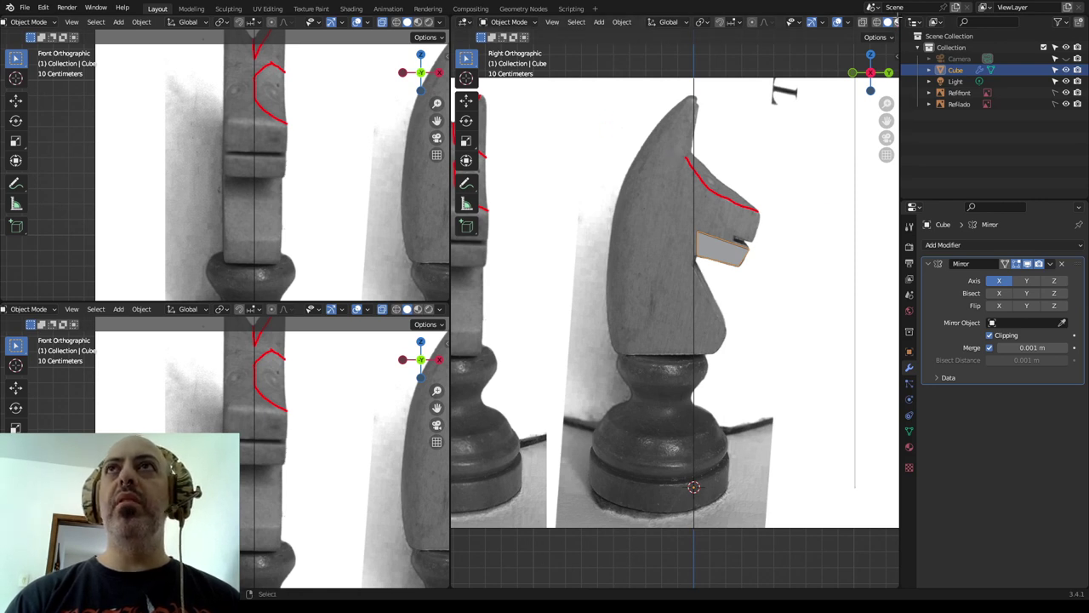
left_click_drag(899, 17, 848, 294)
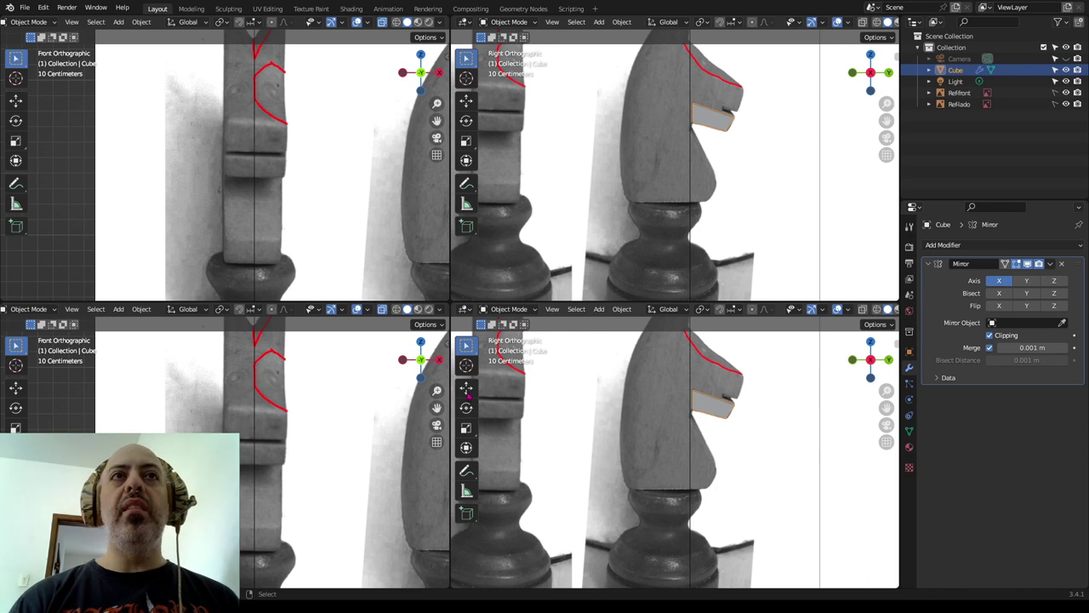
key("KP_7")
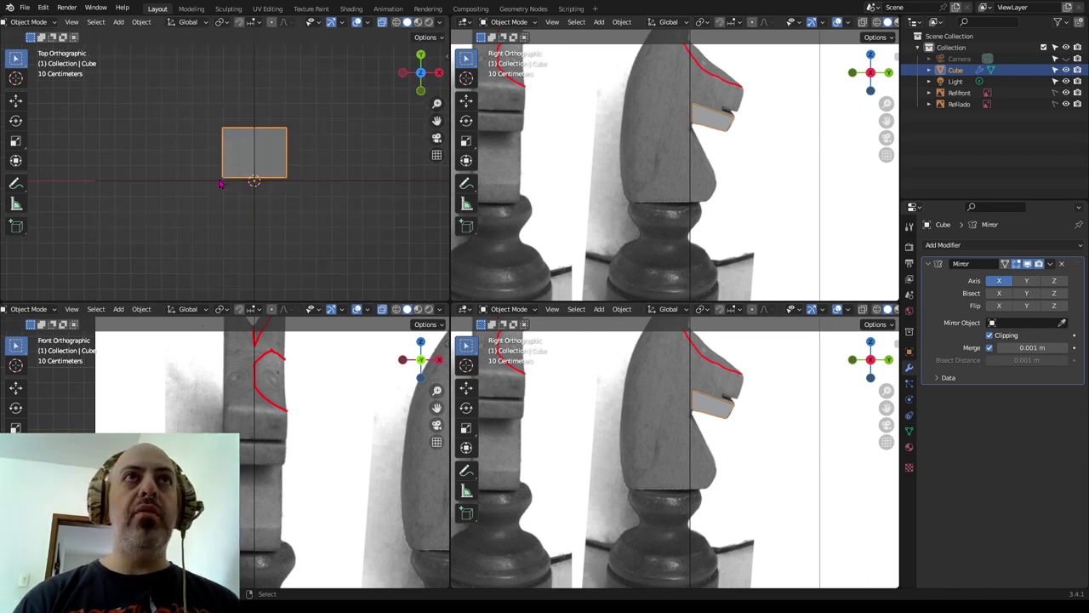
scroll(278, 162, "down", 5)
scroll(307, 158, "up", 2)
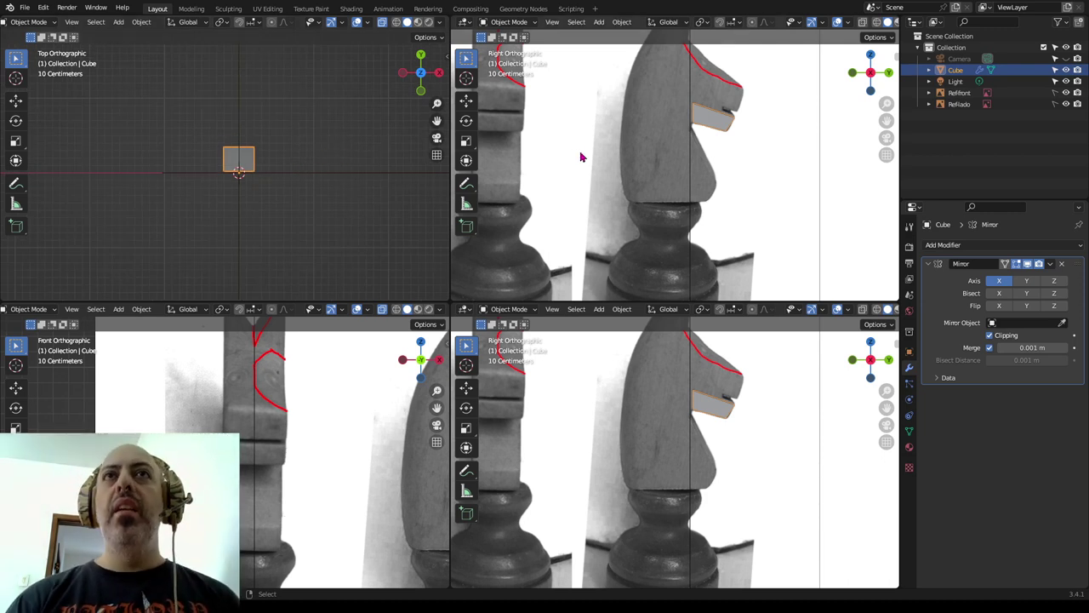
key("KP_0")
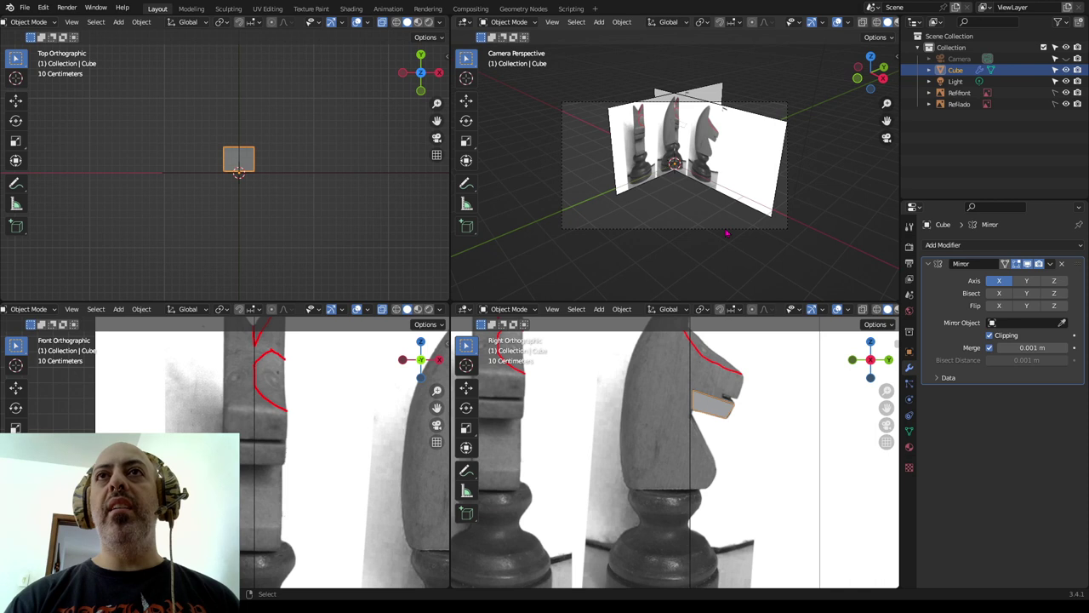
Unhide the Camera in the Outliner and move it slightly higher
left_click(727, 233)
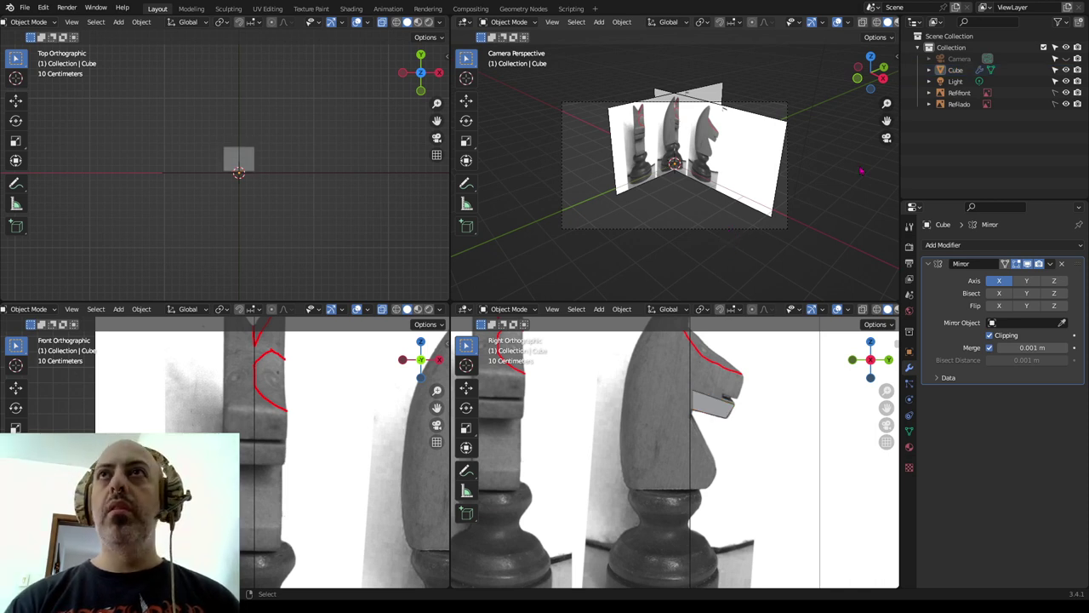
left_click(1066, 58)
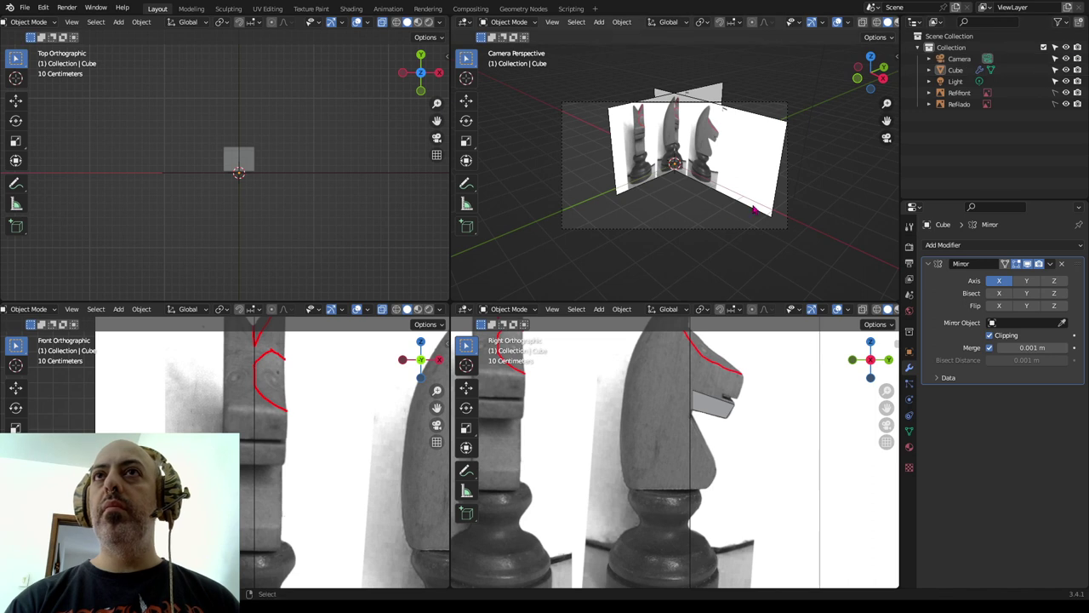
left_click(705, 230)
key("g")
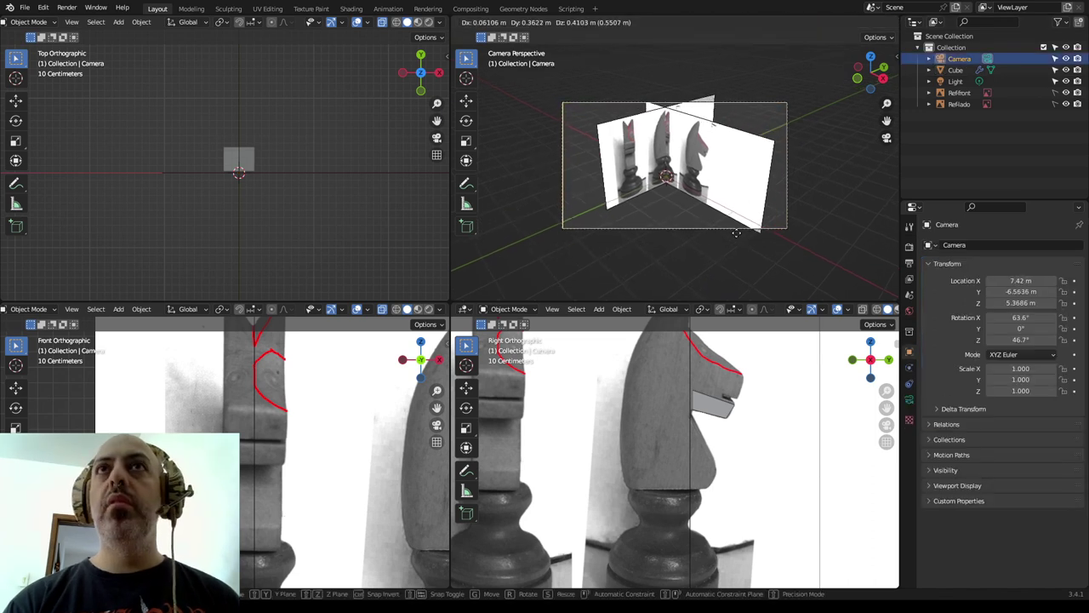
left_click(744, 237)
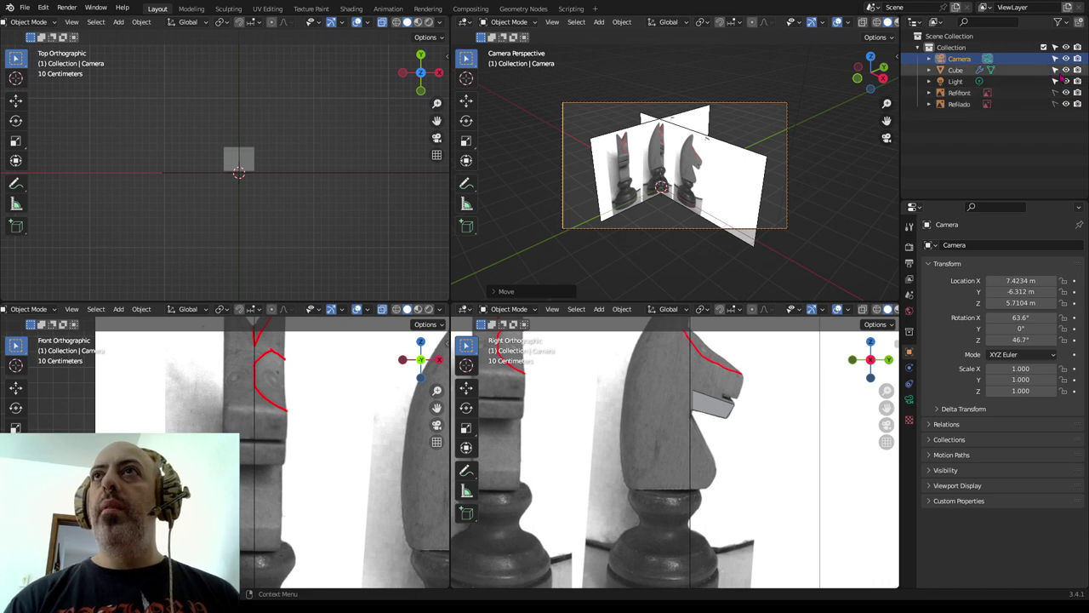
Hide both knight reference images and try raising the cube's top edge, cancelling the move
left_click_drag(1067, 92, 1067, 104)
scroll(692, 154, "up", 1)
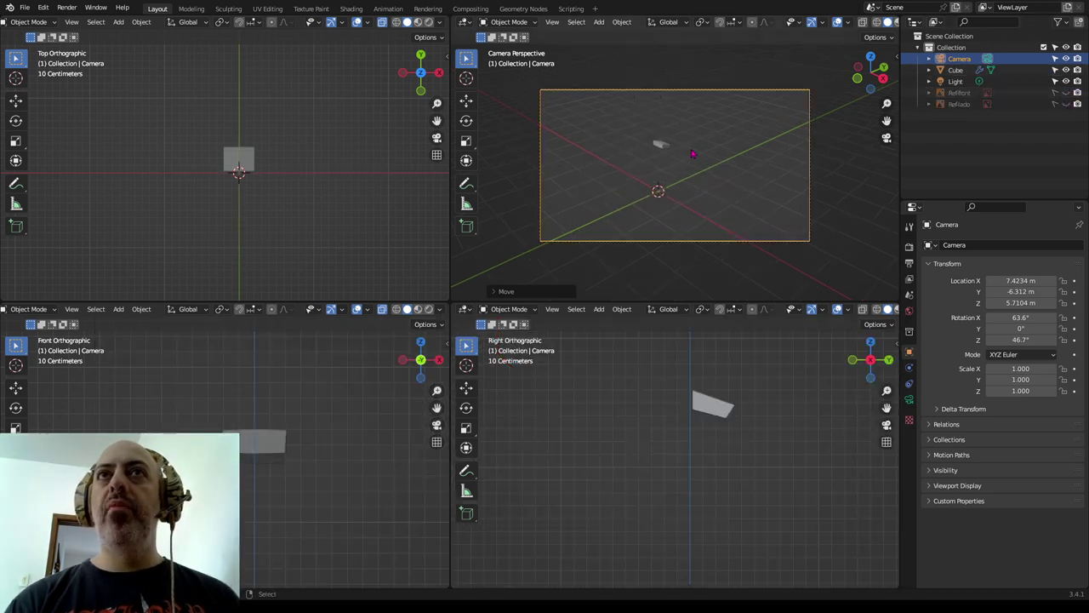
scroll(693, 154, "up", 1)
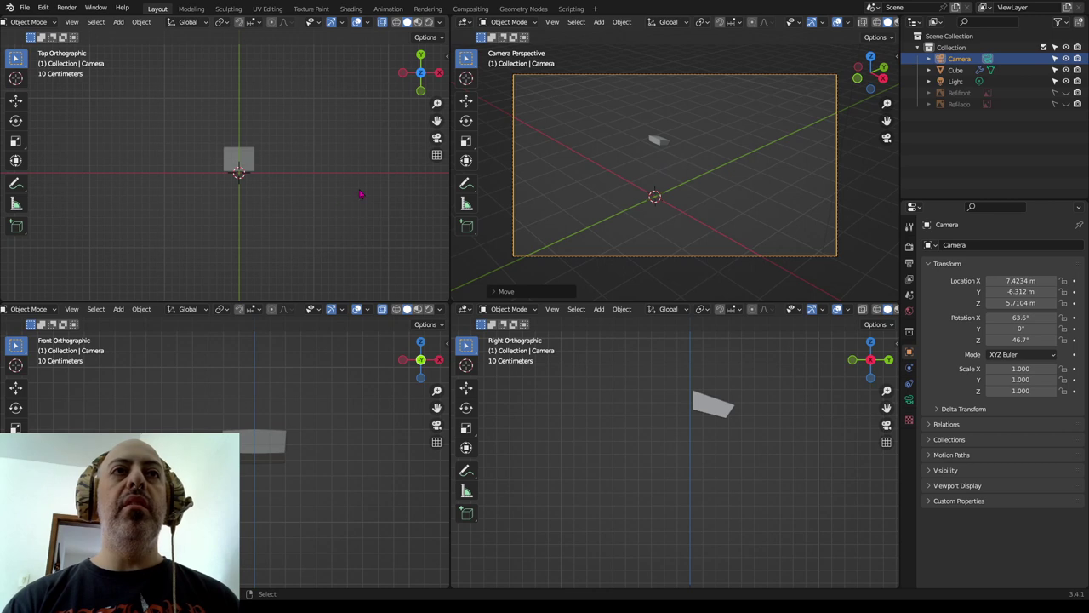
left_click(279, 461)
key("Tab")
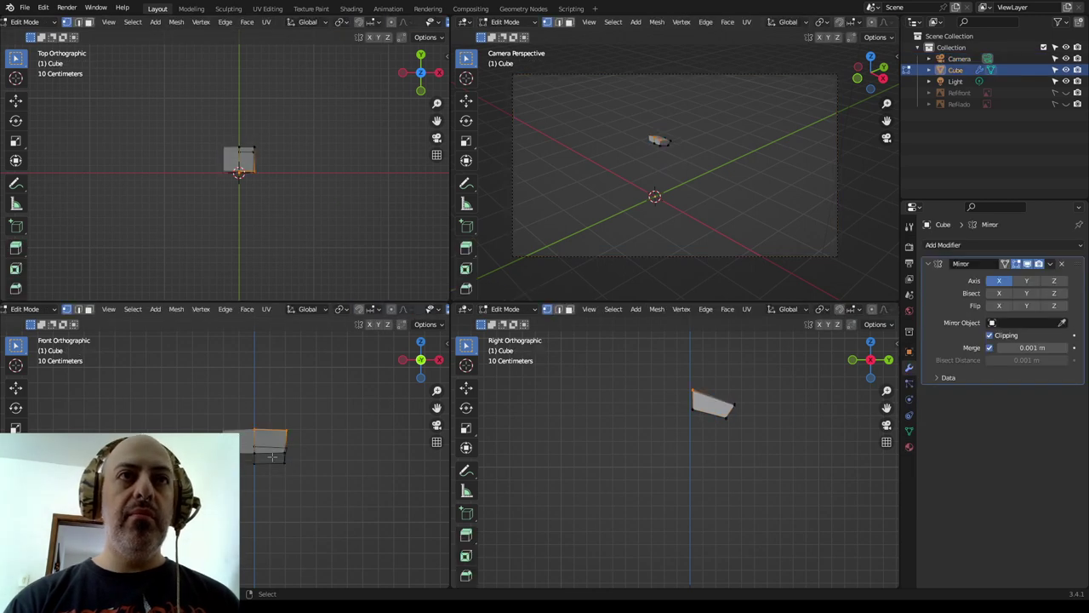
scroll(289, 460, "up", 3)
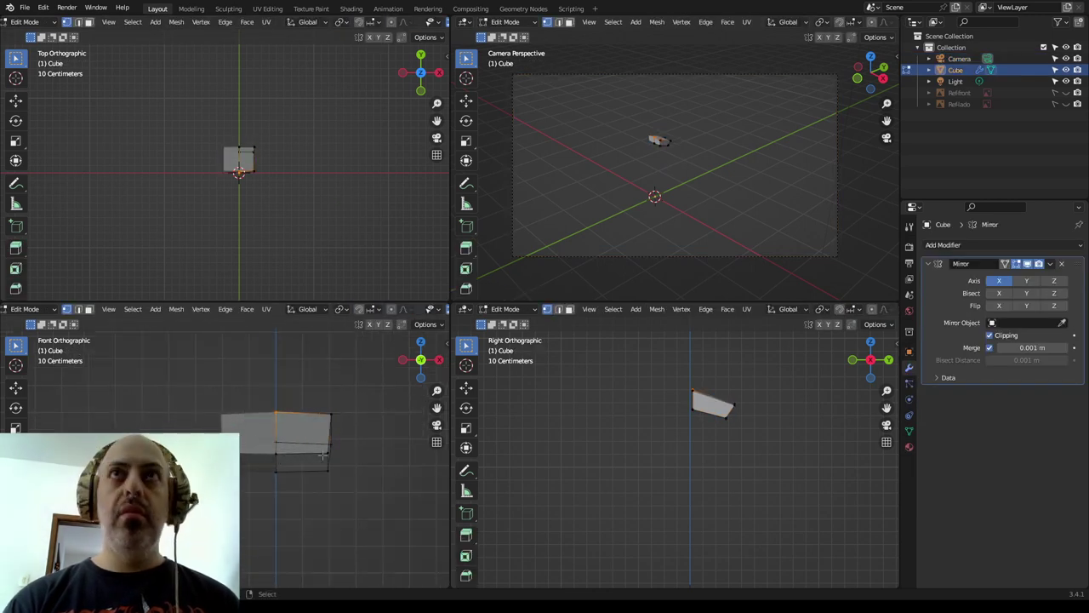
key("g")
key("Escape")
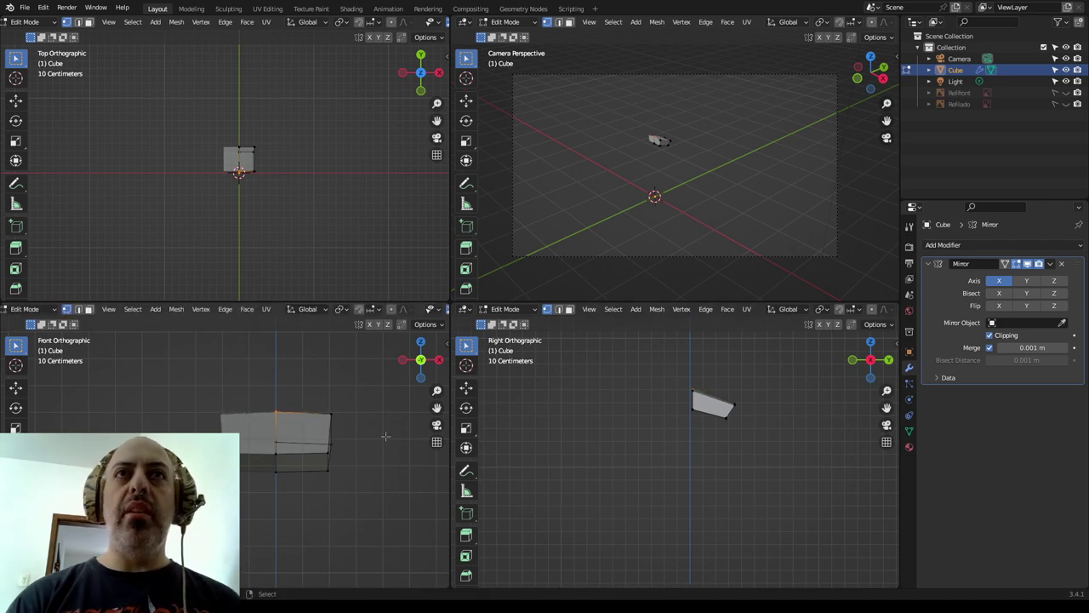
scroll(678, 134, "up", 5)
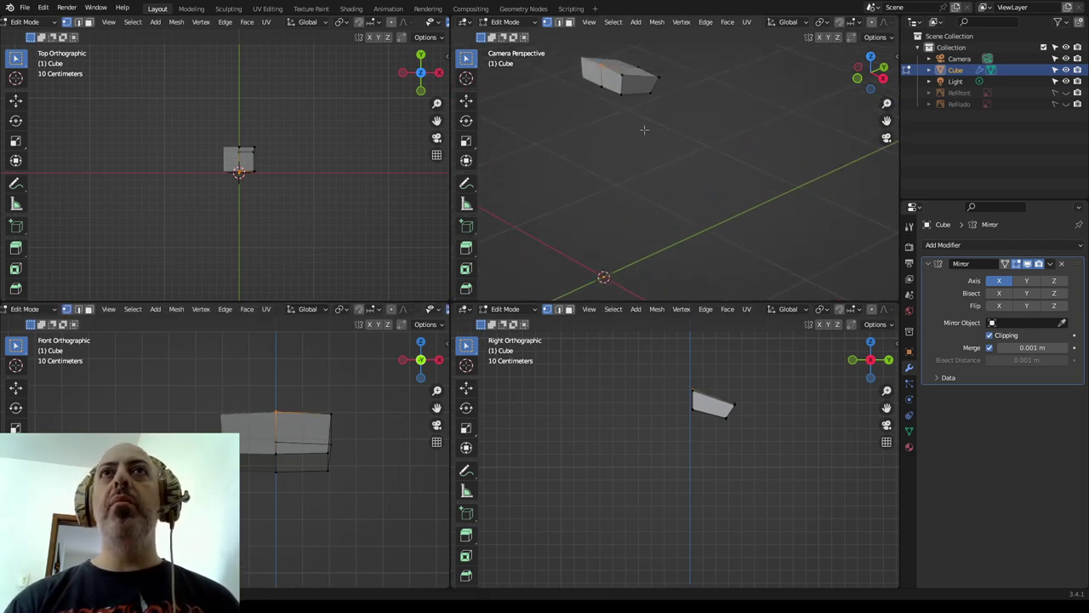
middle_click_drag(644, 129, 702, 203, "shift")
key("Tab")
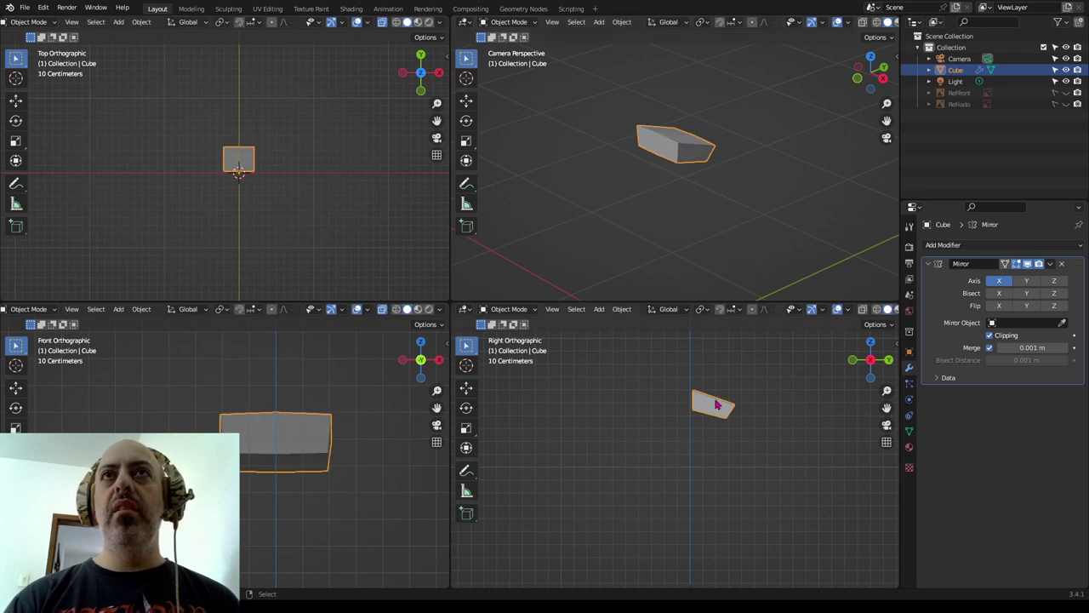
Leave the cube in Object Mode and show both knight reference images again
key("Tab")
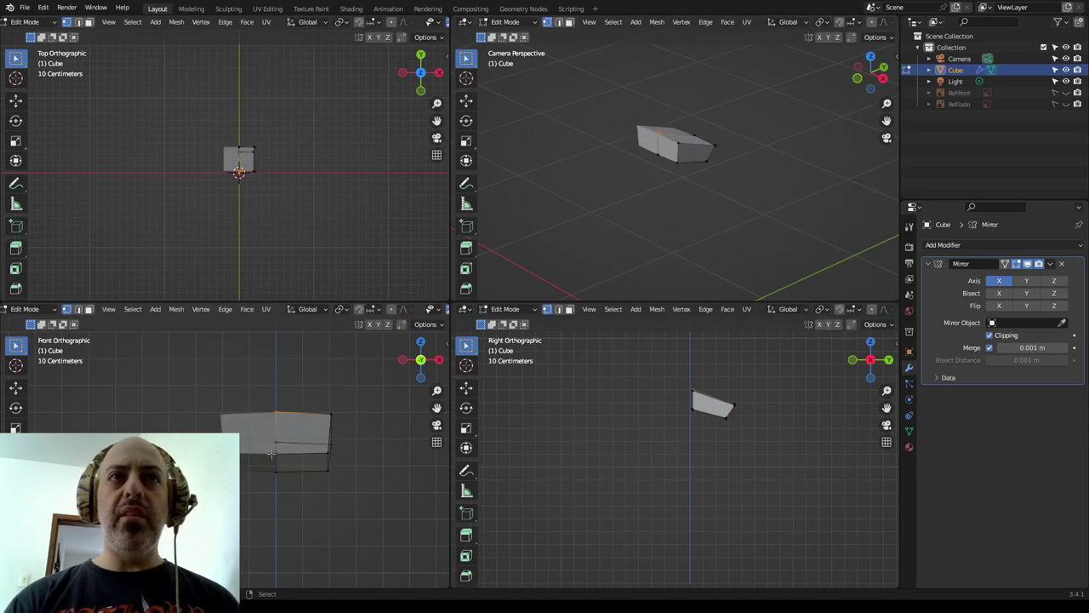
key("Tab")
left_click_drag(1067, 91, 1066, 104)
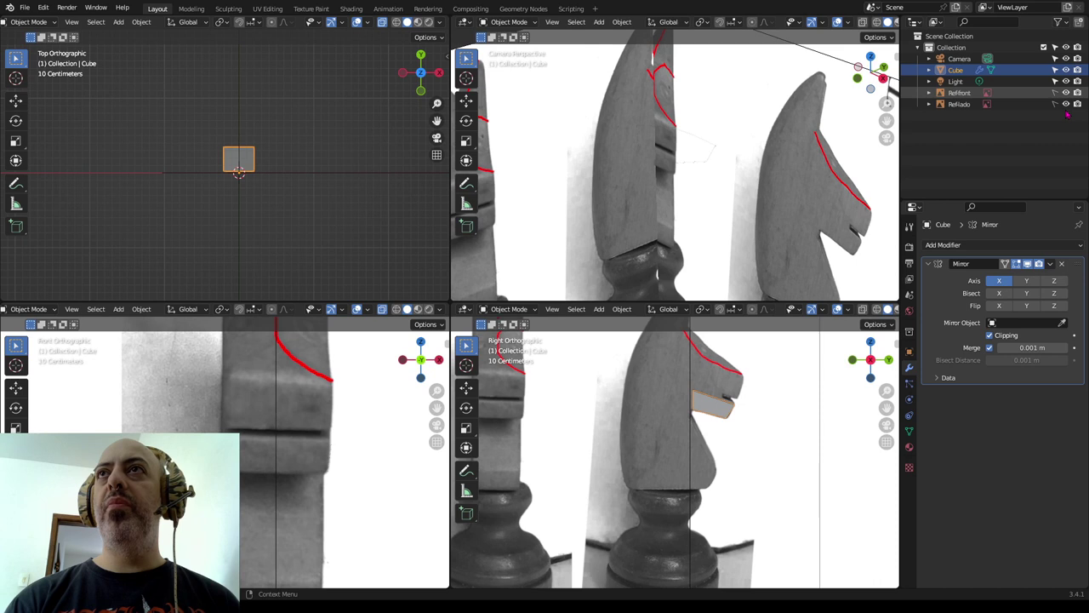
scroll(670, 199, "down", 5)
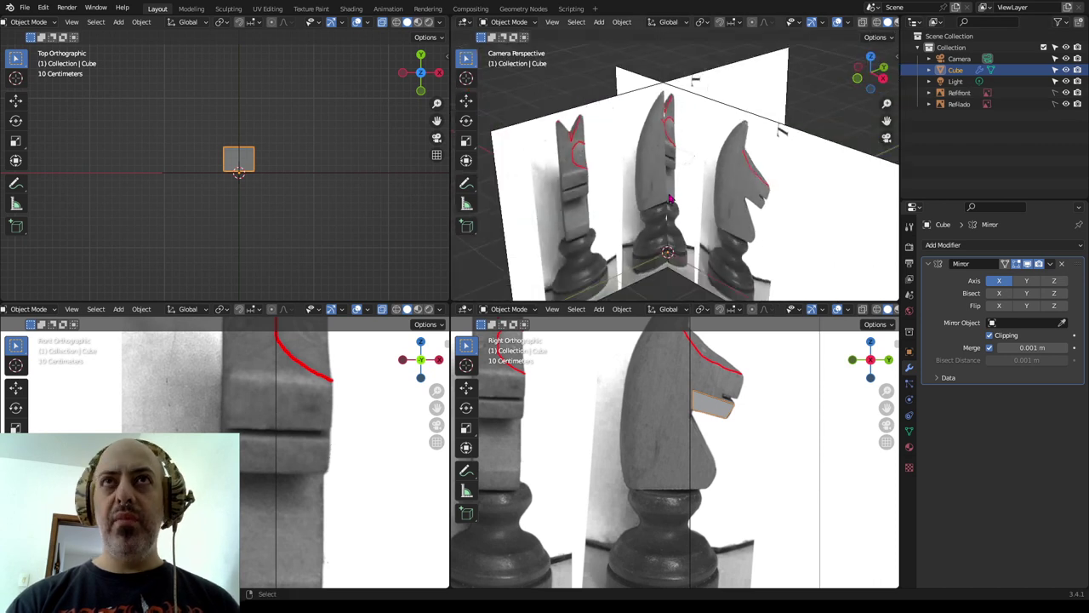